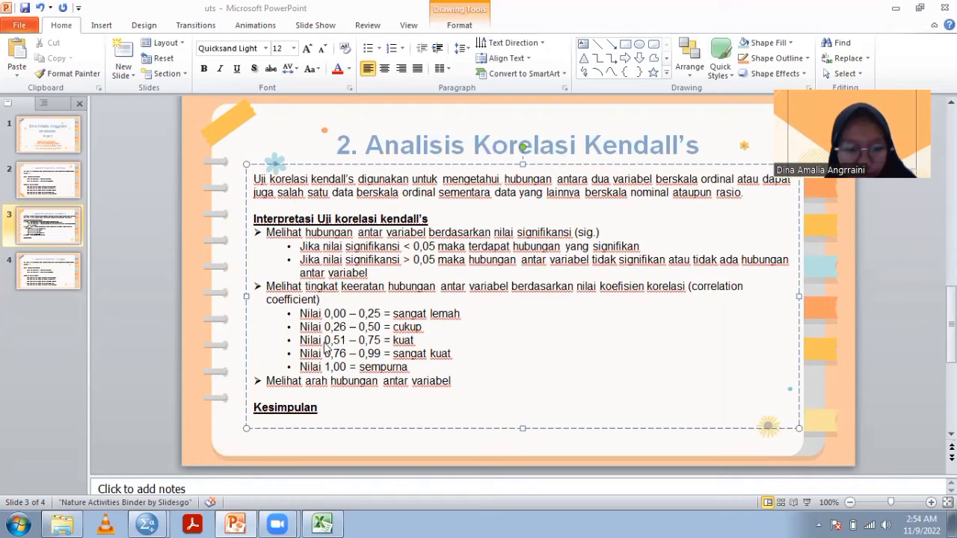
- Switch to the Korelasi Kendall's workbook in Excel and review the Skor (X) and Skor (Y) values
left_click(329, 524)
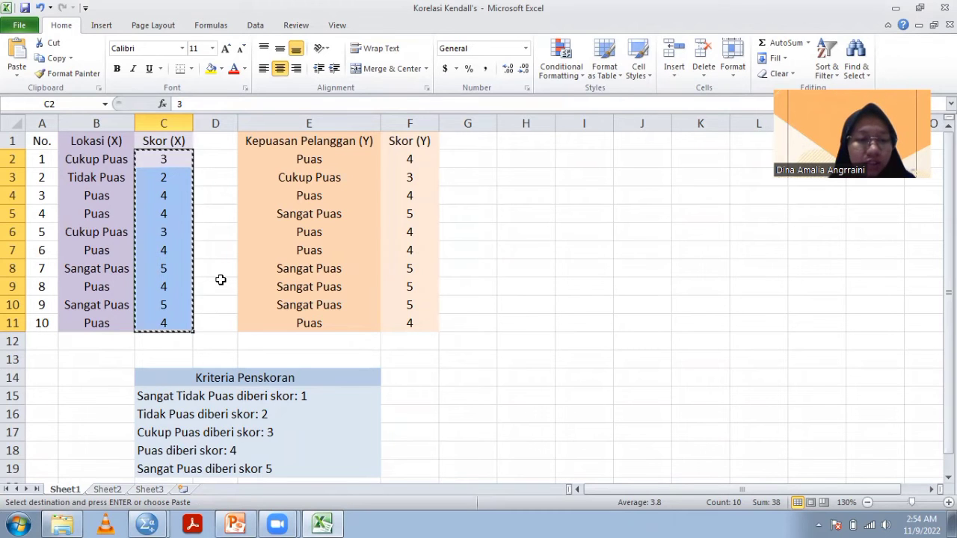
left_click_drag(179, 180, 171, 323)
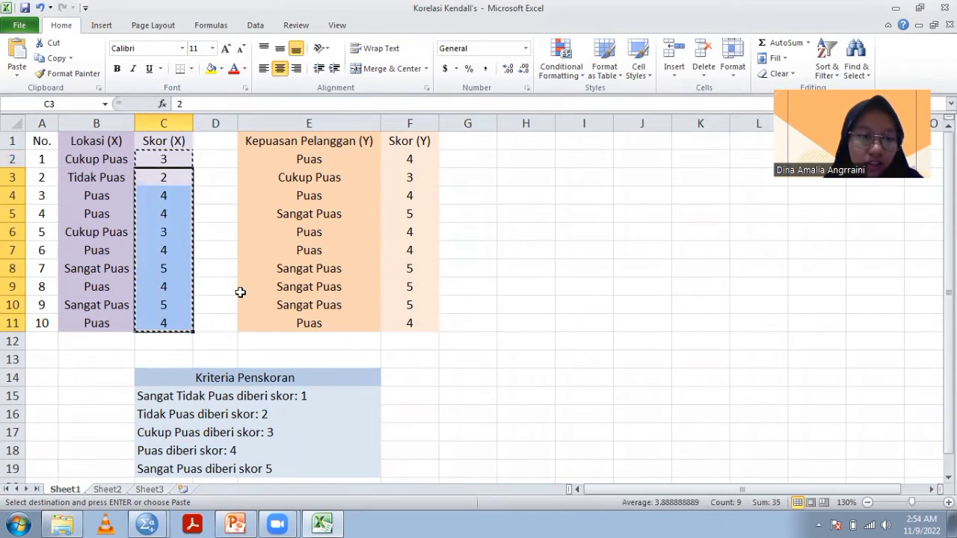
left_click_drag(417, 162, 427, 306)
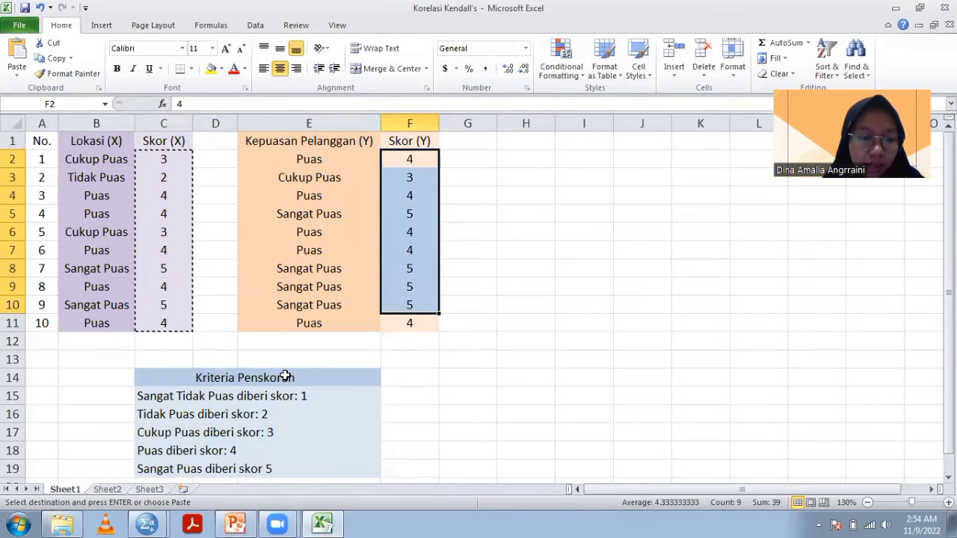
- Switch to the untitled dataset in the SPSS Data Editor, dismissing the welcome dialog
mouse_move(147, 522)
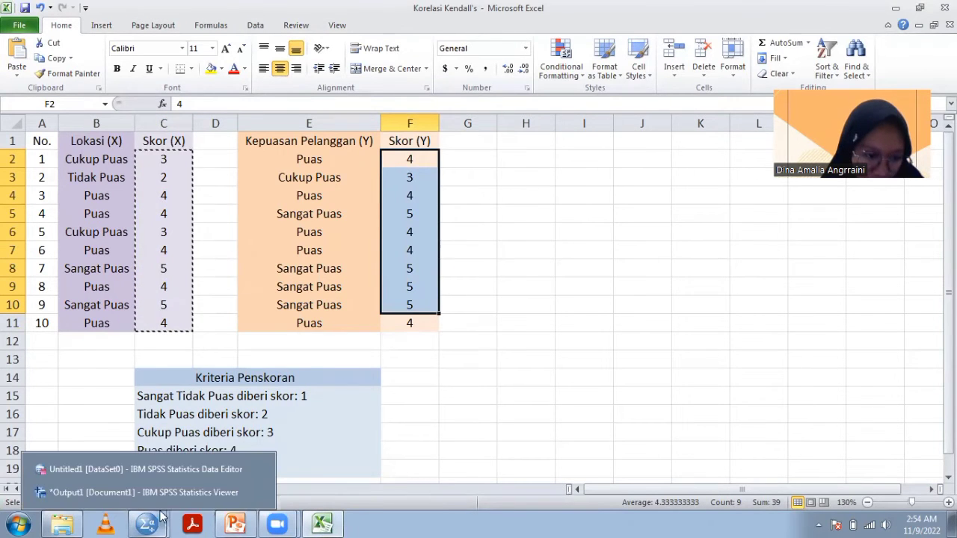
left_click(165, 470)
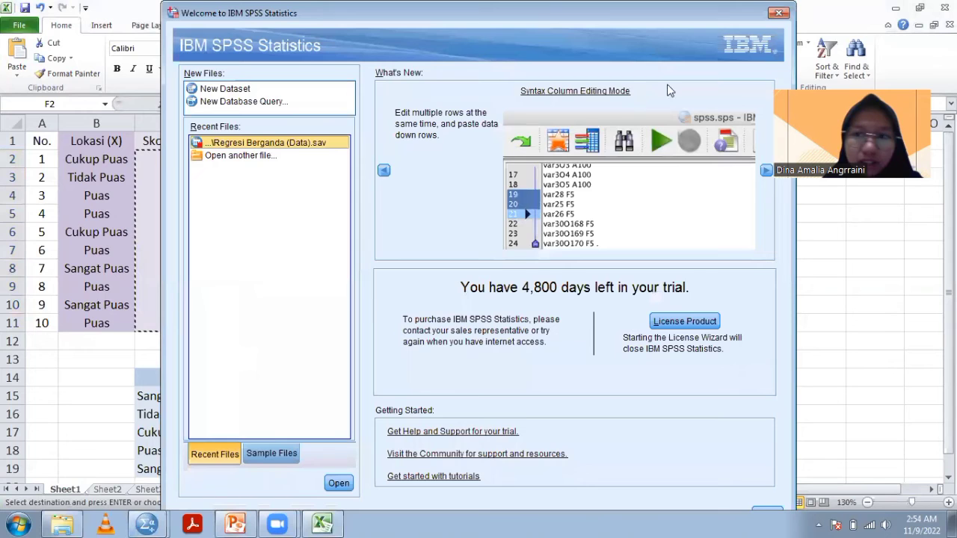
left_click(779, 13)
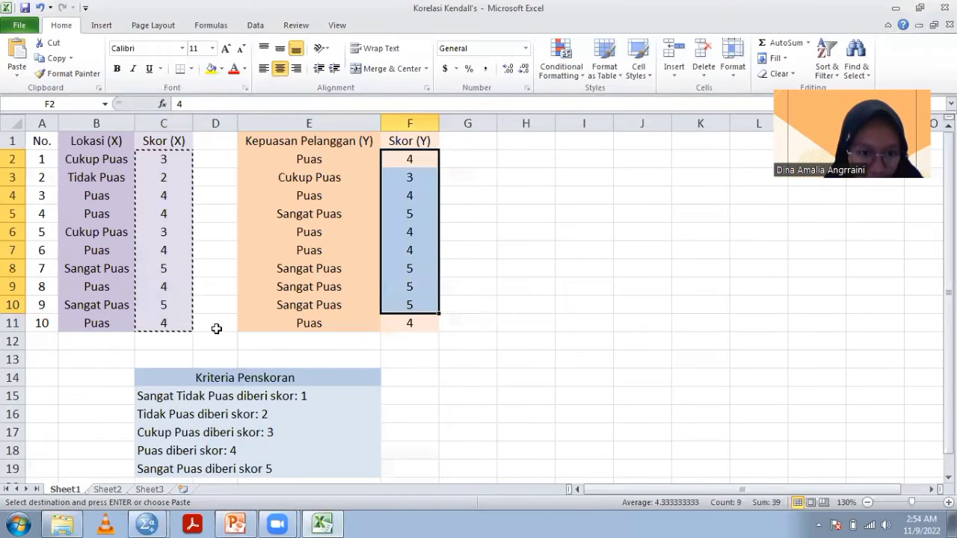
mouse_move(164, 522)
left_click(164, 470)
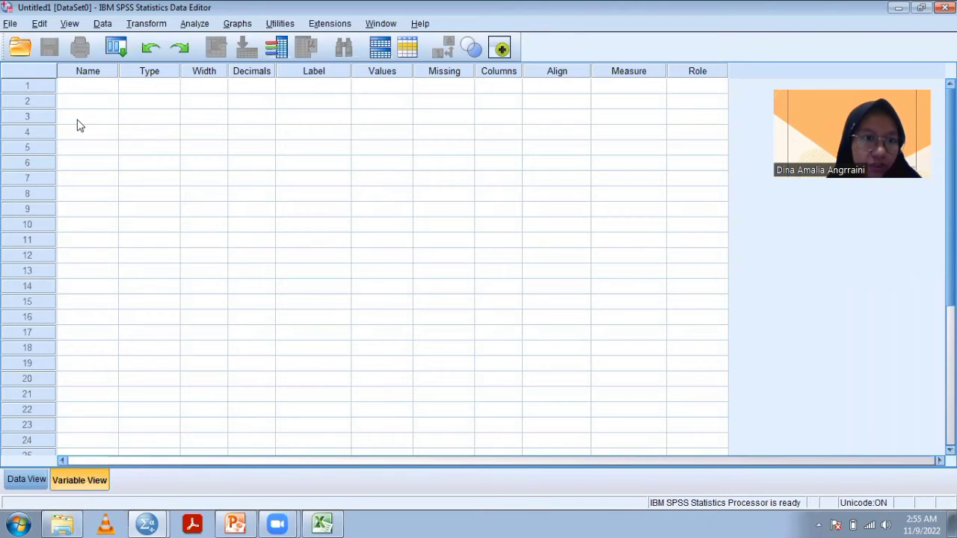
- Define two variables named Lokasi and Kepuasan in the first two rows of the variable list
left_click(95, 84)
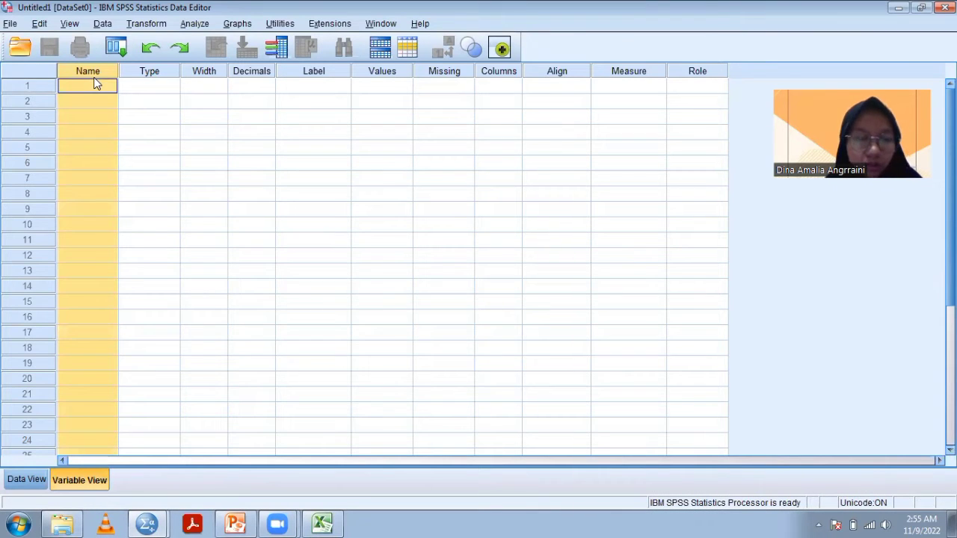
left_click(94, 90)
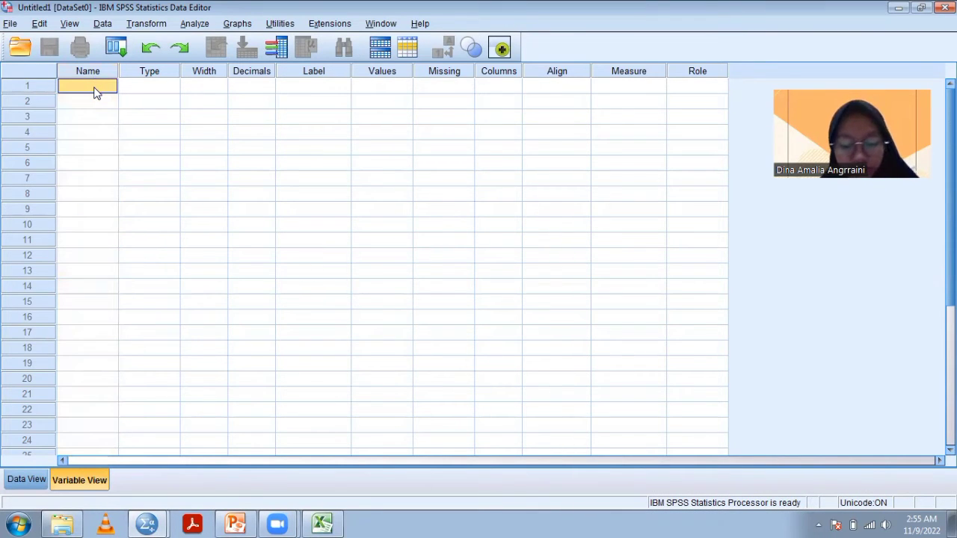
left_click(95, 87)
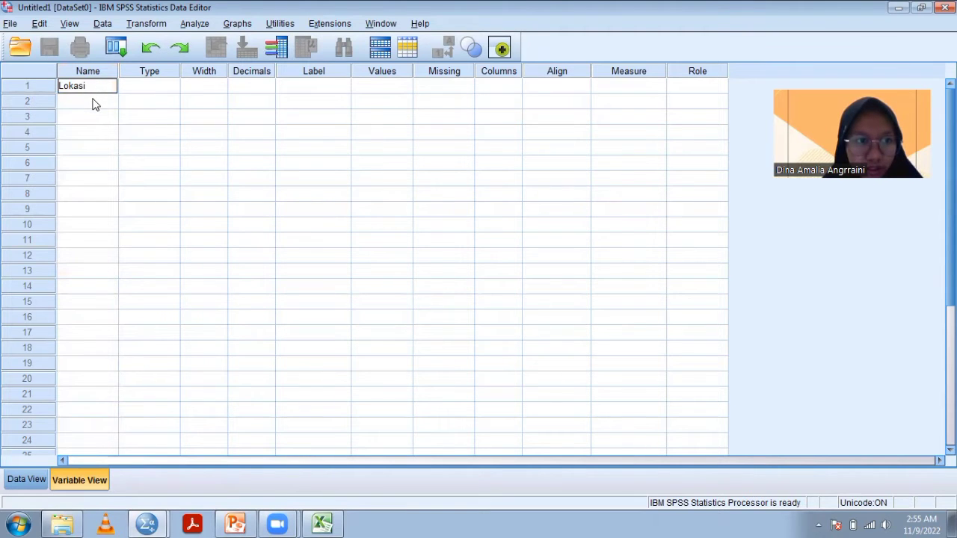
left_click(94, 103)
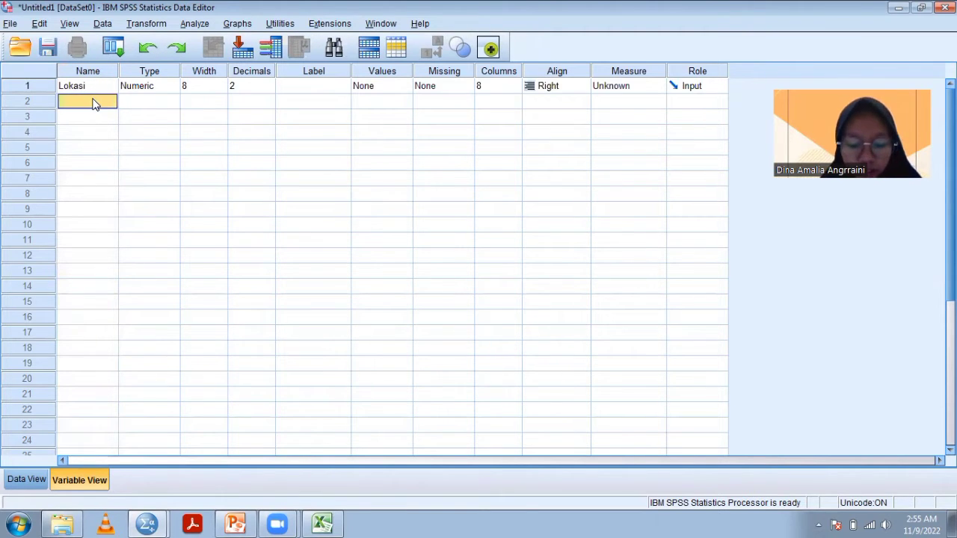
left_click(94, 101)
type("Kepuasan")
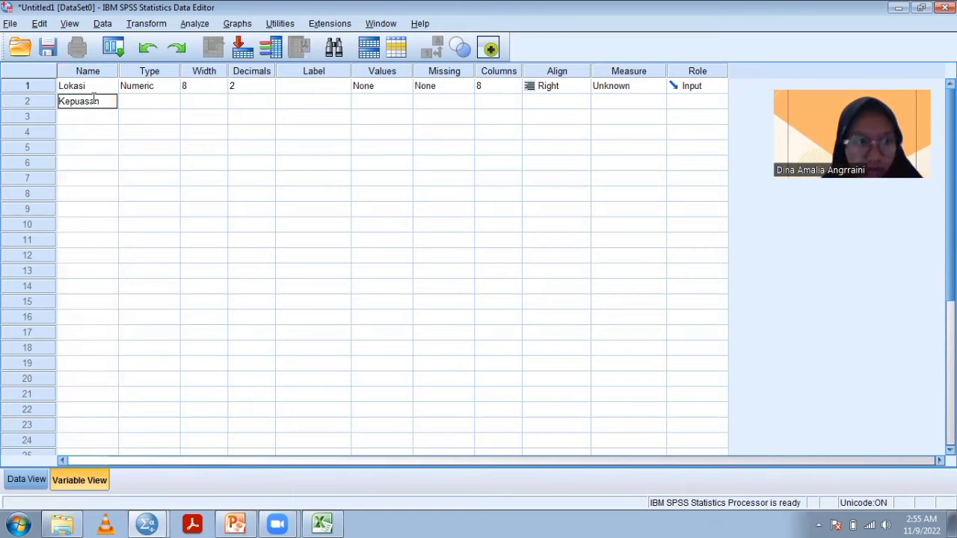
- Label the Lokasi variable "Lokasi" and the Kepuasan variable "Kepuasan pelanggan"
left_click(292, 88)
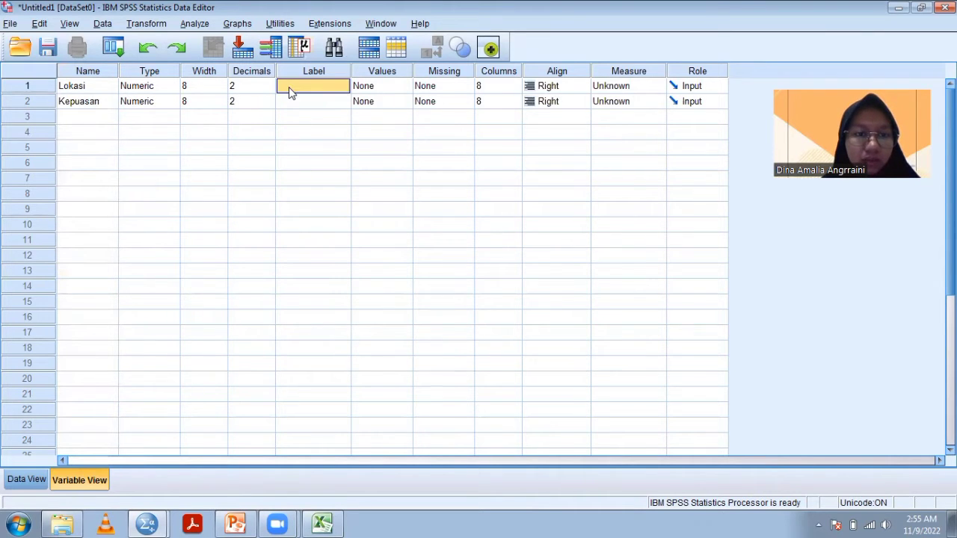
left_click(289, 87)
type("Lokasi")
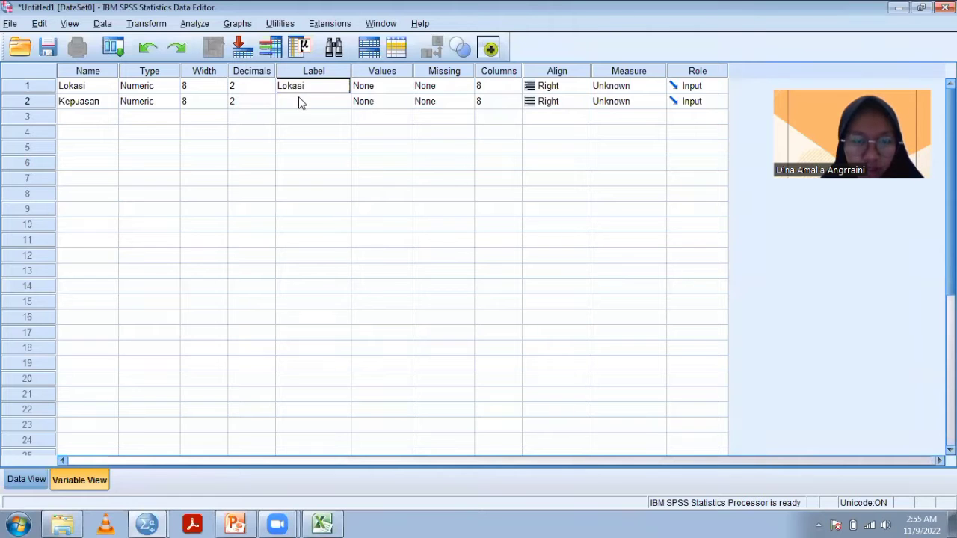
left_click(298, 101)
left_click(300, 99)
type("K")
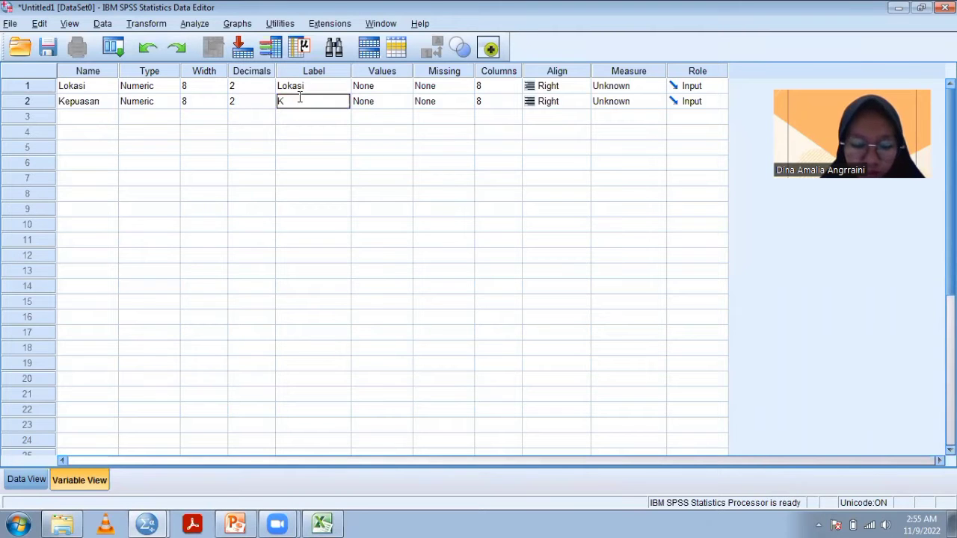
type("epuasan pelanggan")
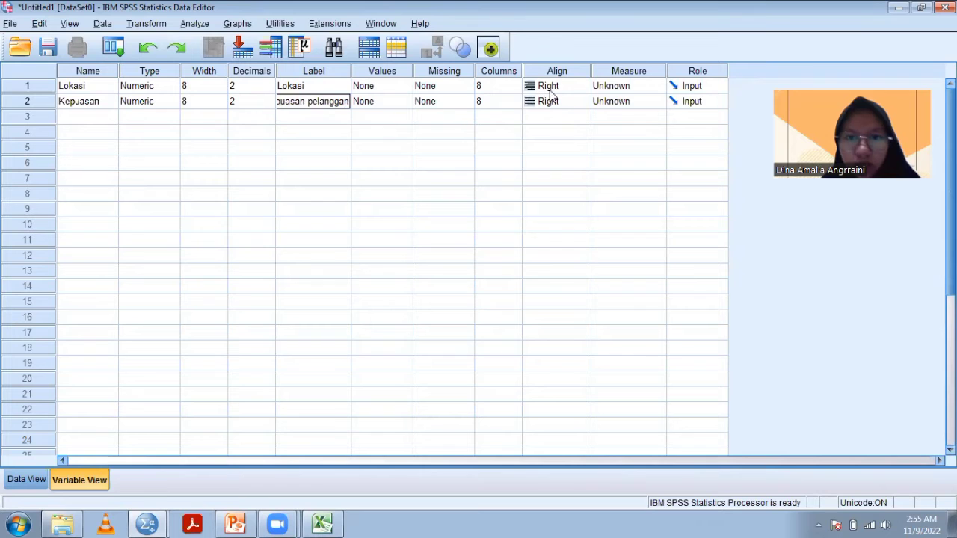
- Set the measurement level of both Lokasi and Kepuasan to Ordinal
left_click(611, 91)
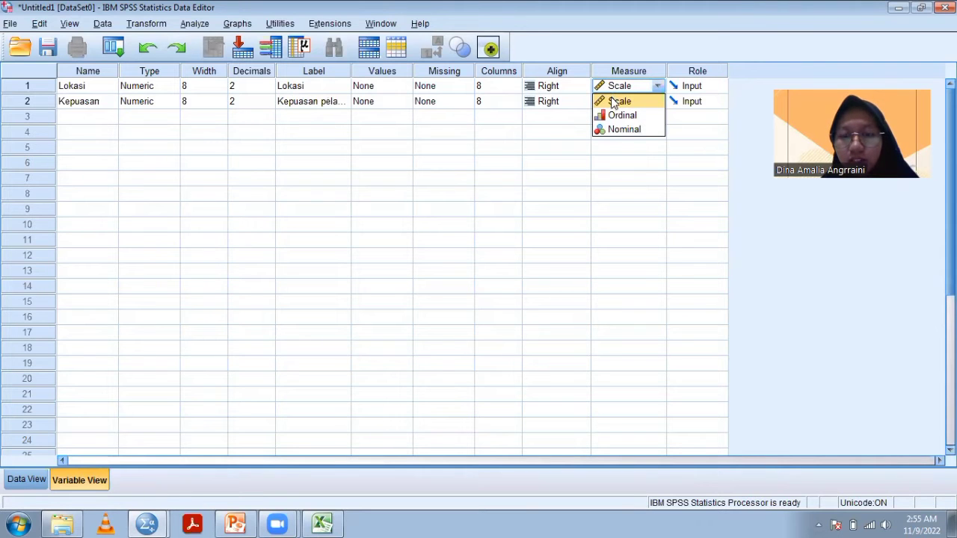
left_click(614, 116)
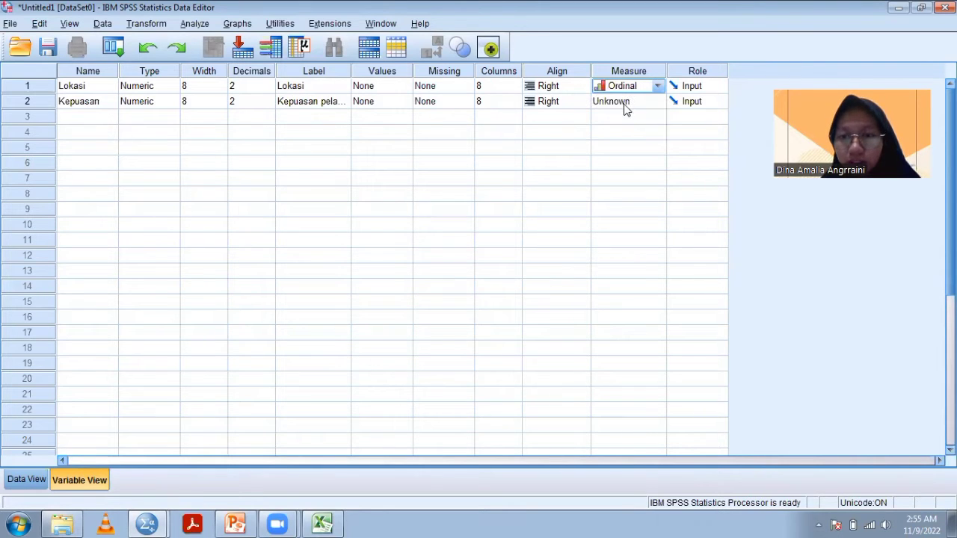
left_click(625, 102)
left_click(626, 131)
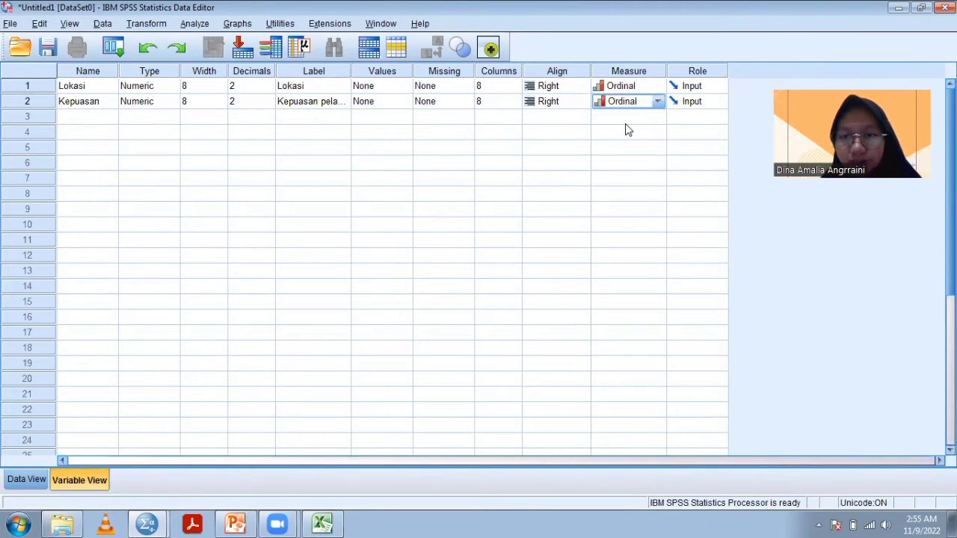
- Copy the Skor (X) values in C2:C11 of the Excel workbook into the Lokasi data column in SPSS, starting at case 1
left_click(27, 479)
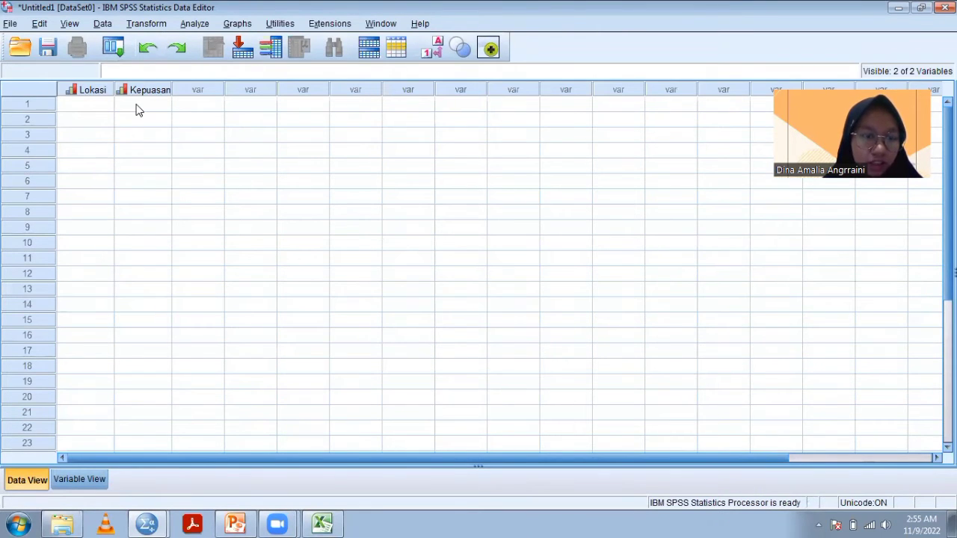
left_click(82, 107)
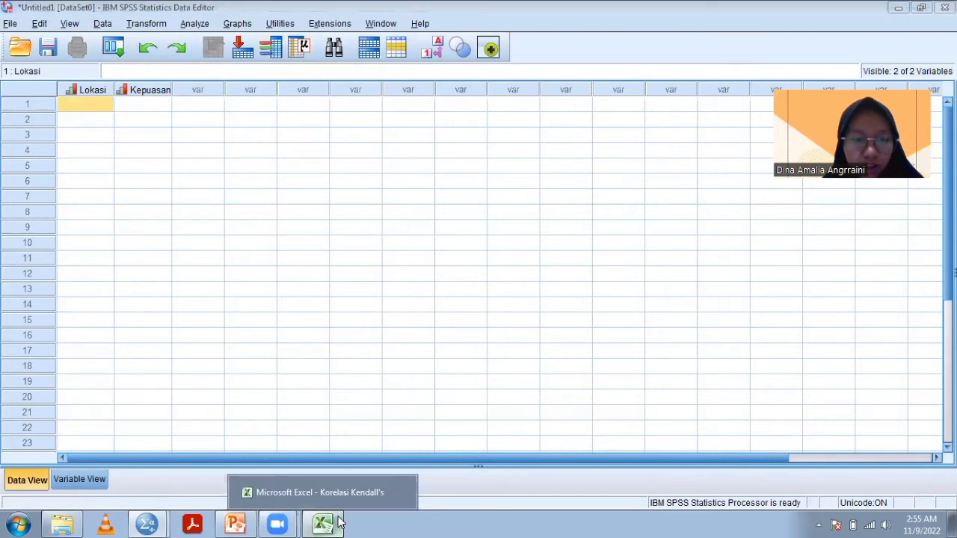
left_click(321, 524)
left_click_drag(182, 158, 180, 318)
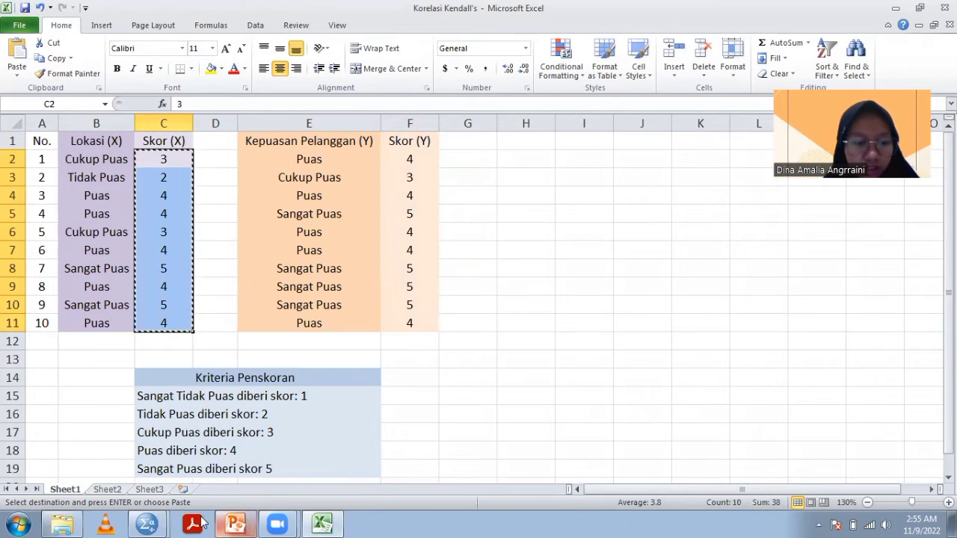
mouse_move(165, 521)
left_click(168, 470)
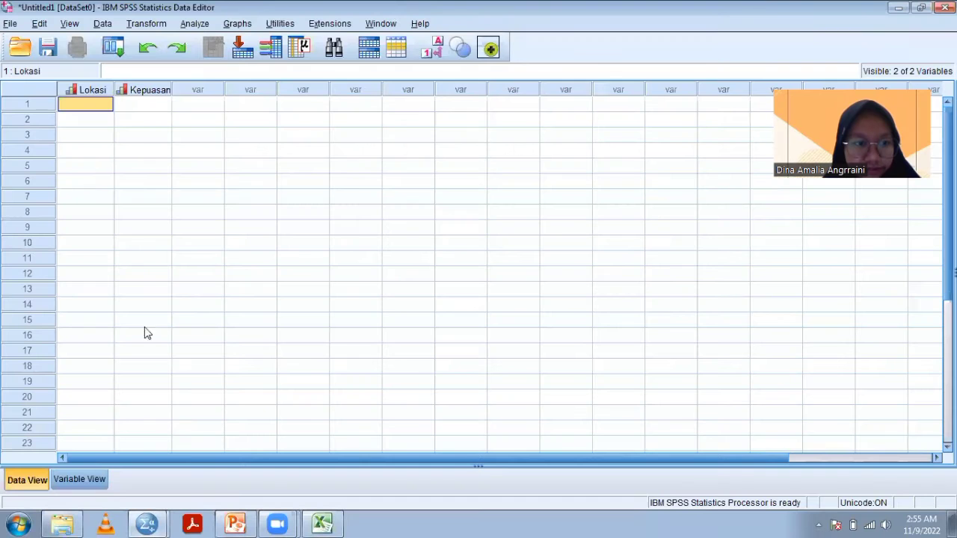
type("3.00 2.00 4.00 4.00 3.00 4.00 5.00 4.00 5.00 4.00")
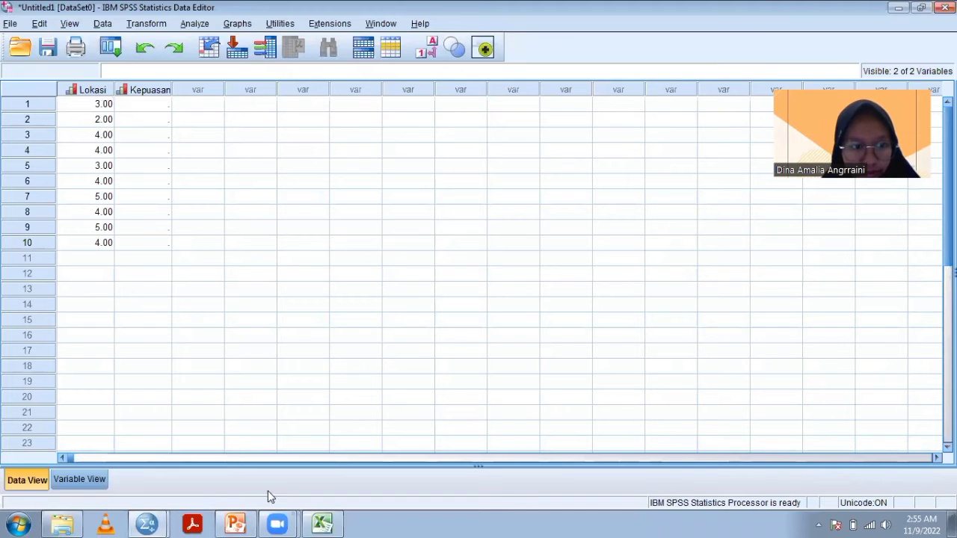
- Copy the Skor (Y) values in F2:F11 of the Excel workbook into the Kepuasan data column in SPSS, starting at case 1
mouse_move(322, 523)
left_click(291, 489)
left_click_drag(410, 159, 415, 323)
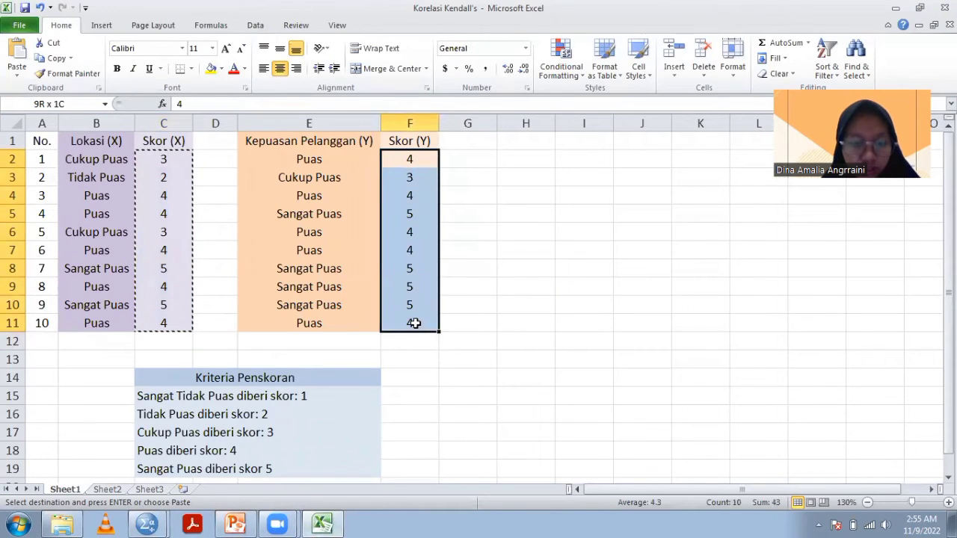
key("ctrl+c")
mouse_move(159, 522)
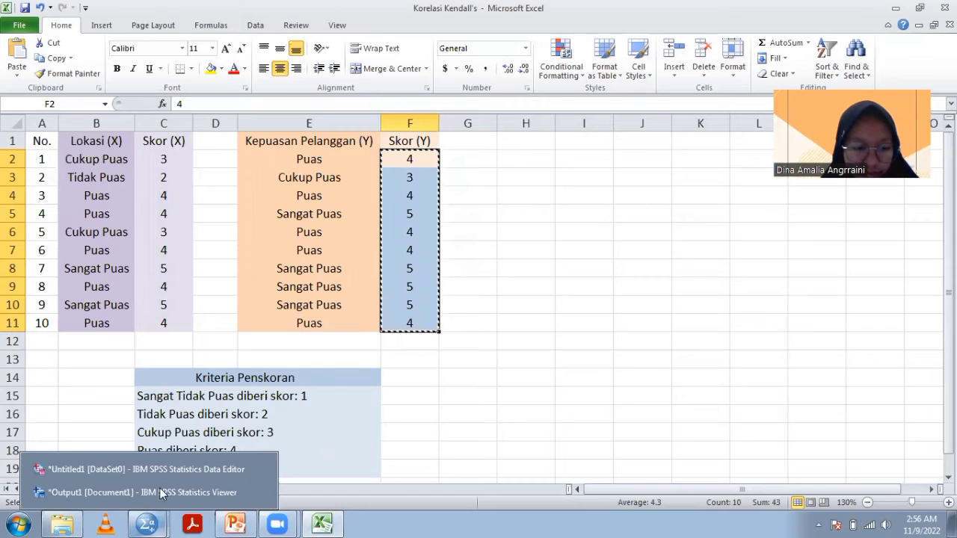
left_click(160, 470)
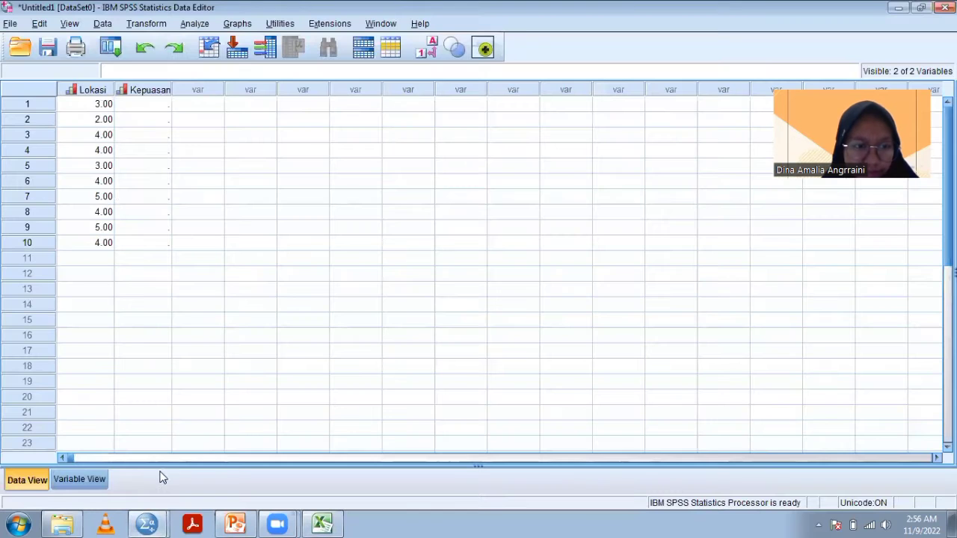
left_click(137, 109)
key("ctrl+v")
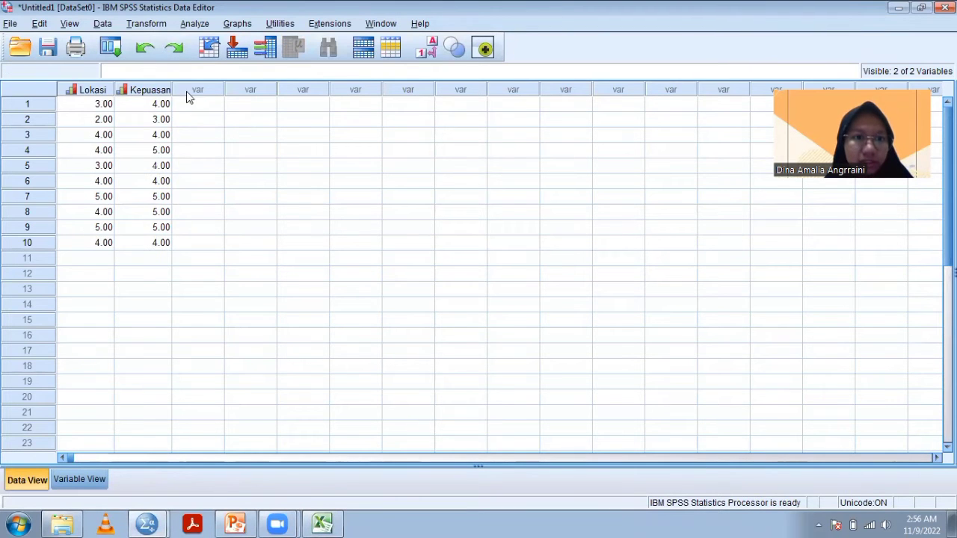
- Set up a bivariate correlation with Lokasi and Kepuasan pelanggan as its variables
left_click(193, 25)
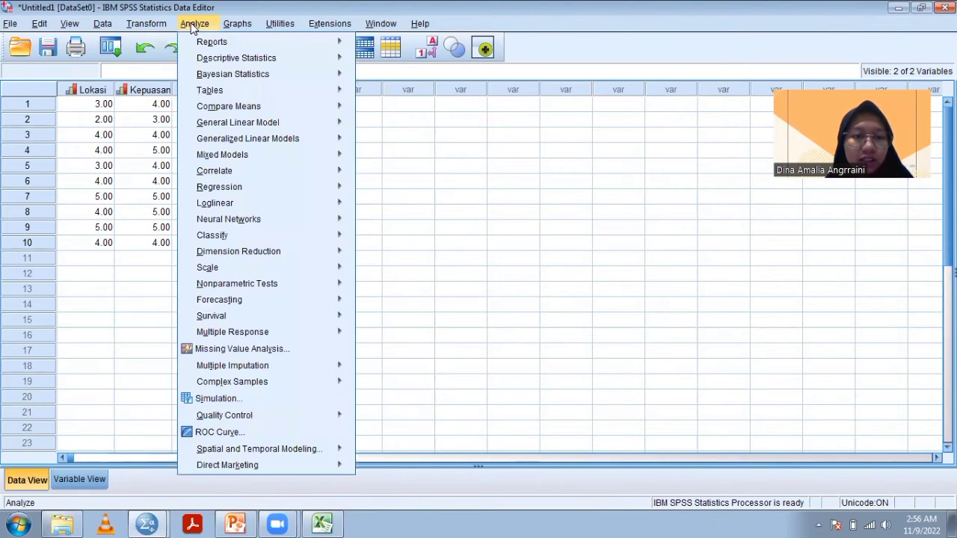
mouse_move(223, 174)
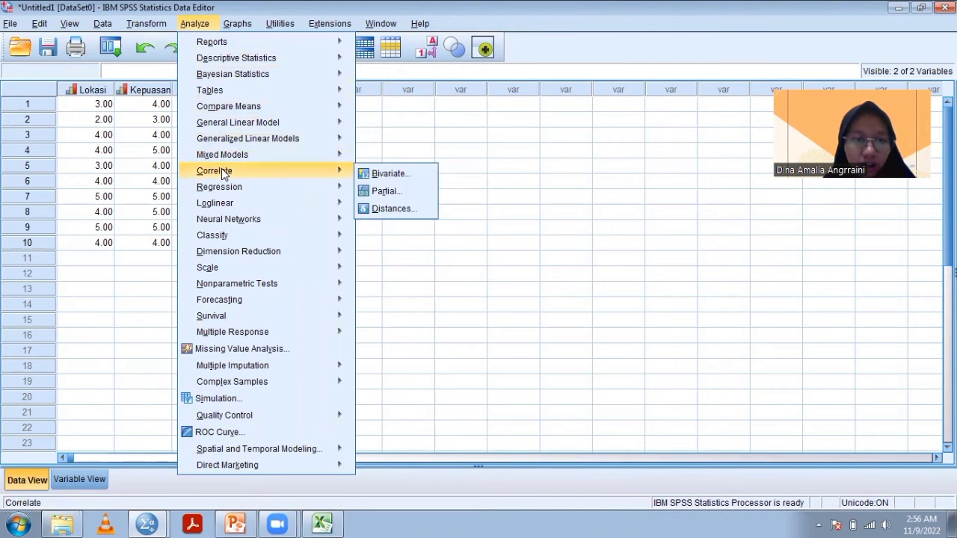
left_click(374, 175)
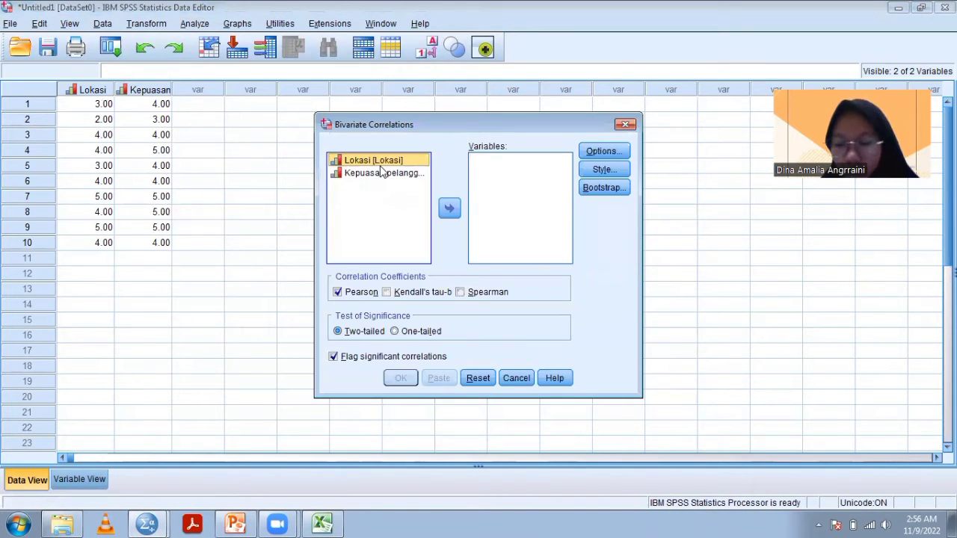
left_click(381, 173, "shift")
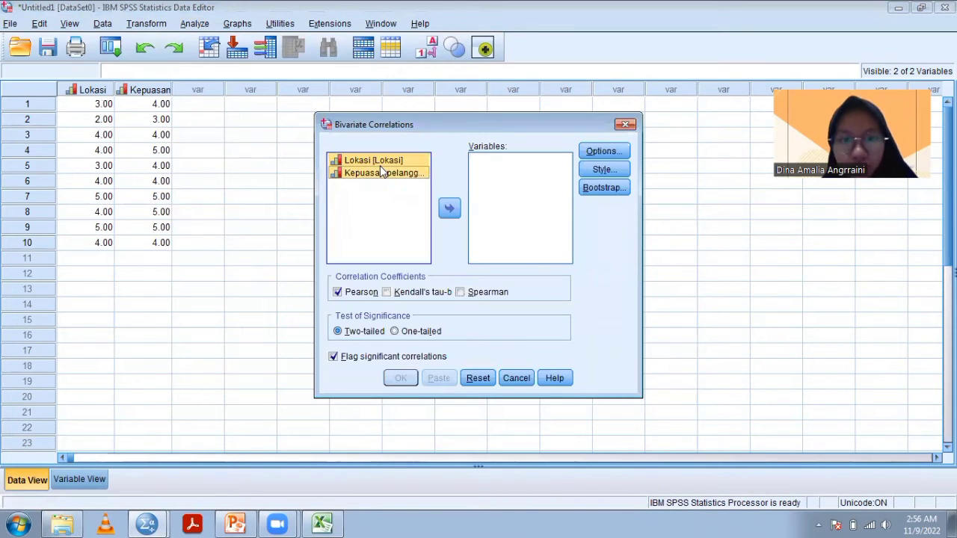
left_click(441, 210)
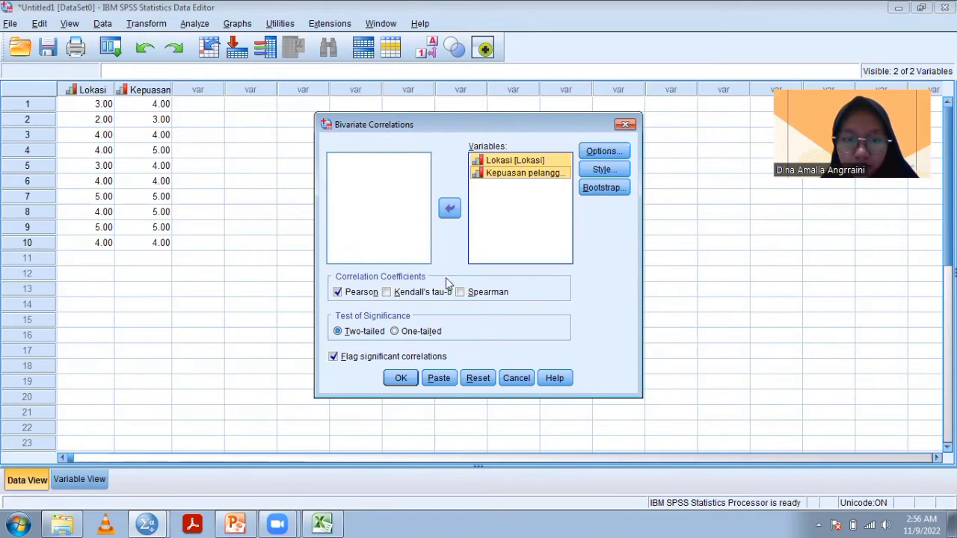
- Choose Kendall's tau-b as the only correlation coefficient, leaving out Pearson, and run the analysis
left_click(386, 292)
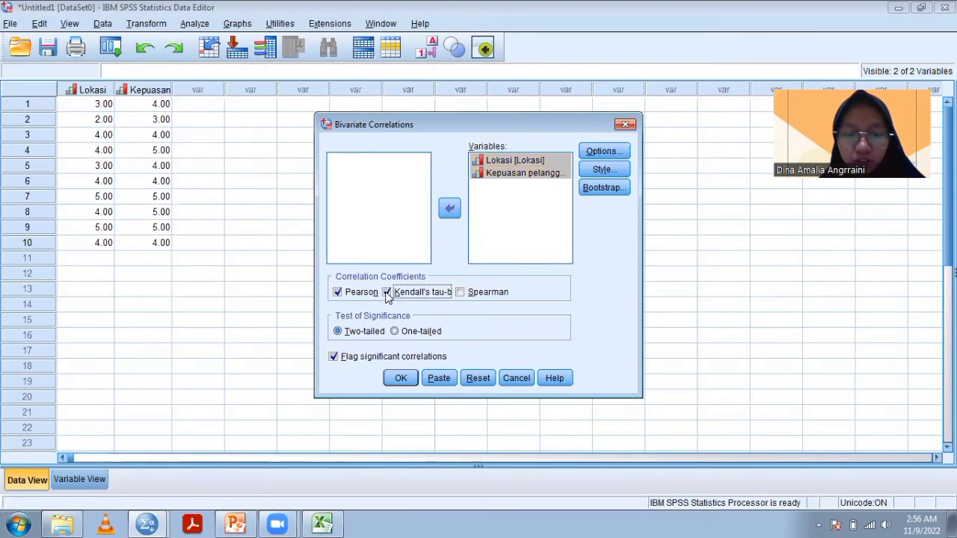
left_click(337, 292)
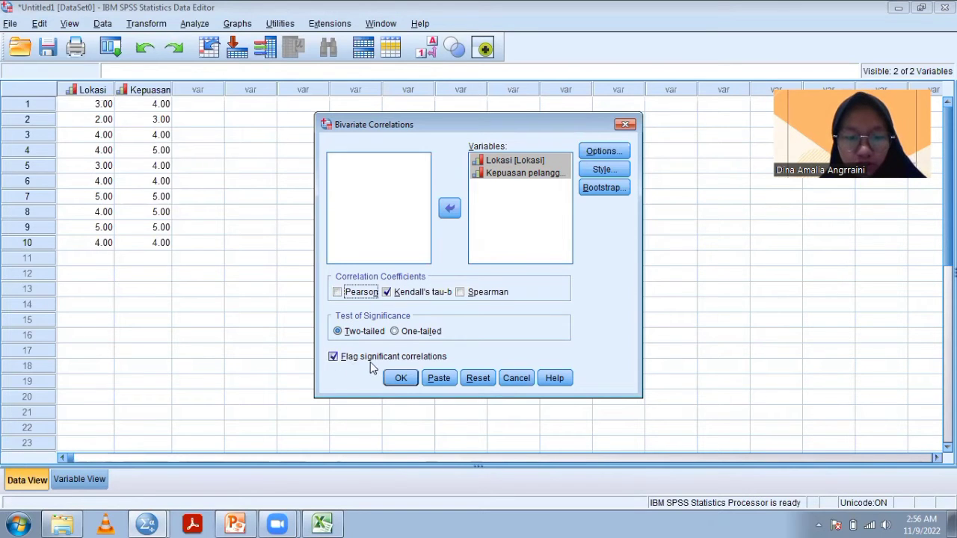
left_click(401, 379)
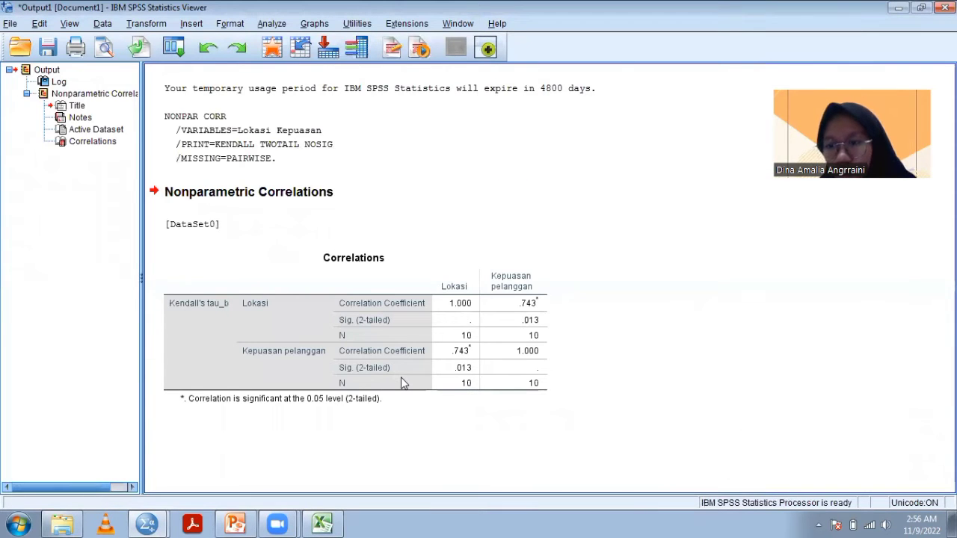
- Show the PowerPoint slide on interpreting Kendall's correlation beside the SPSS output and compare the Correlations table with its criteria
left_click(249, 523)
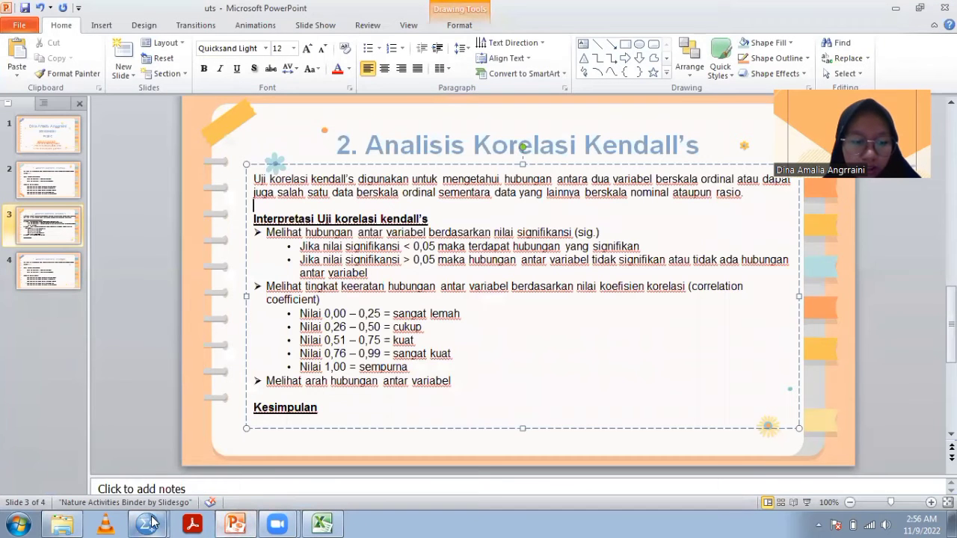
mouse_move(152, 521)
left_click(150, 494)
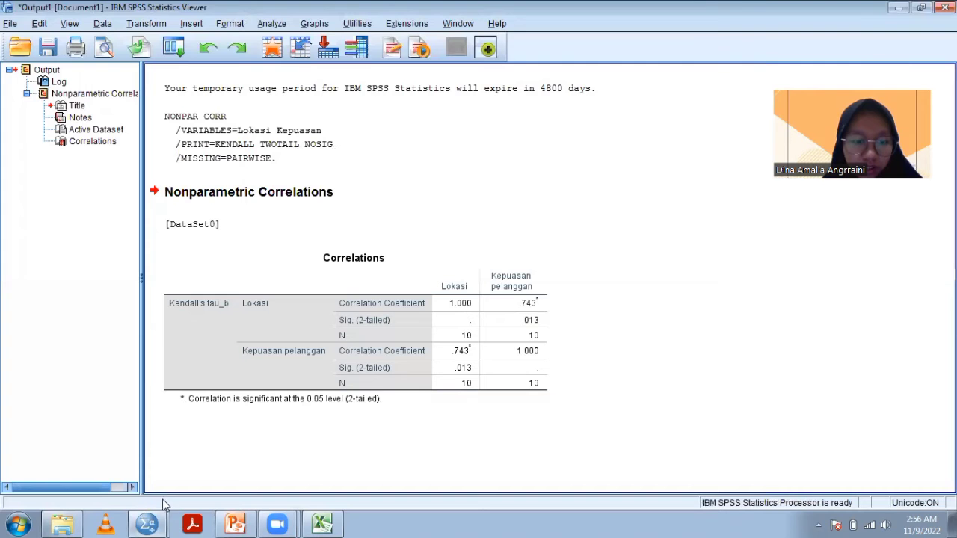
left_click(228, 523)
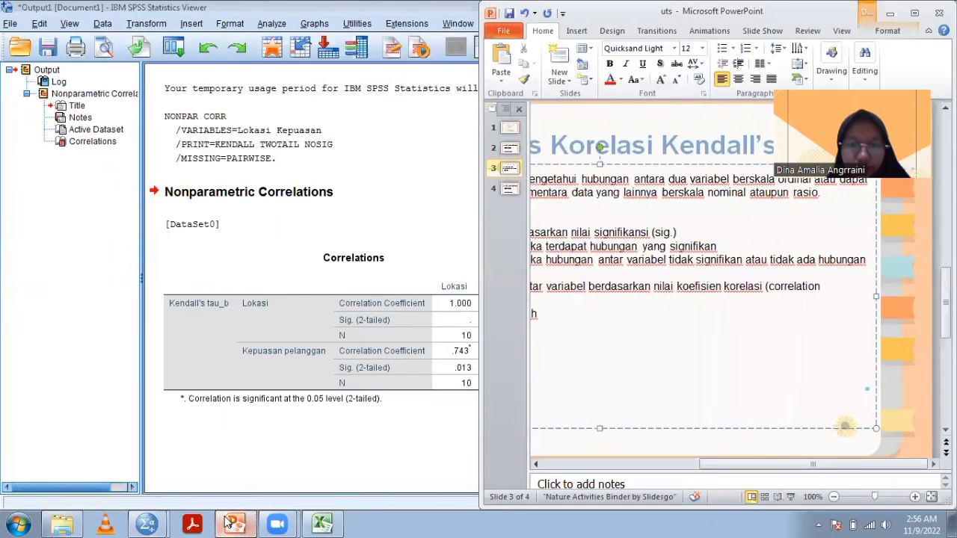
left_click_drag(707, 470, 578, 471)
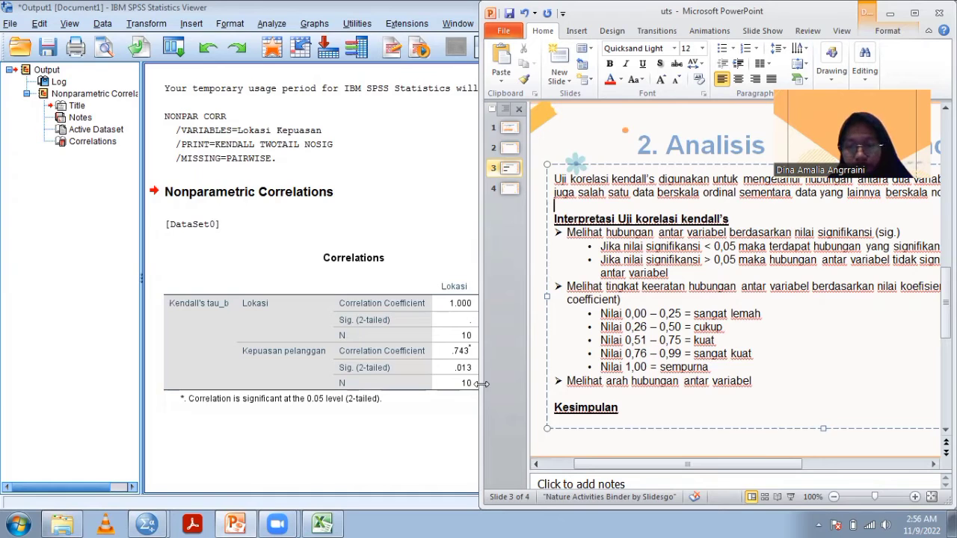
left_click_drag(483, 384, 554, 381)
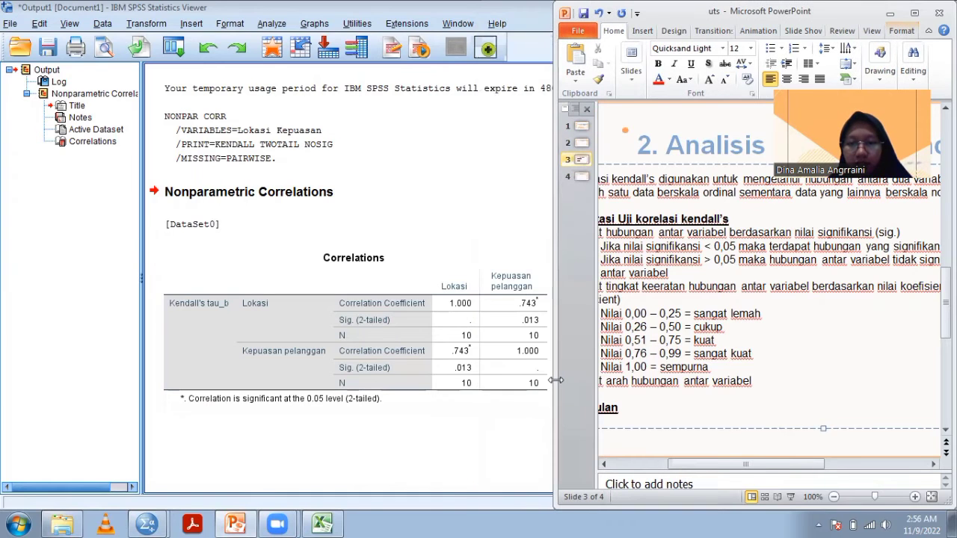
left_click_drag(760, 463, 704, 473)
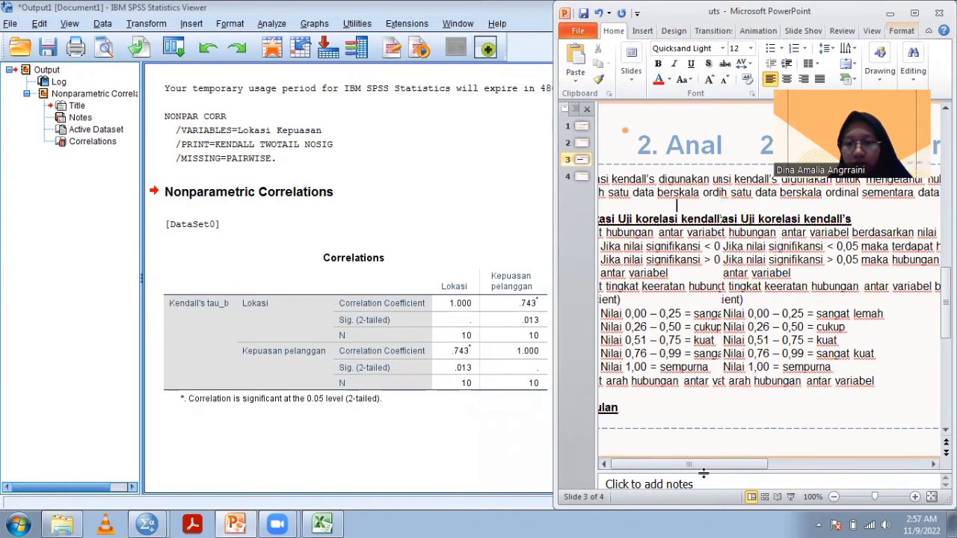
left_click(378, 347)
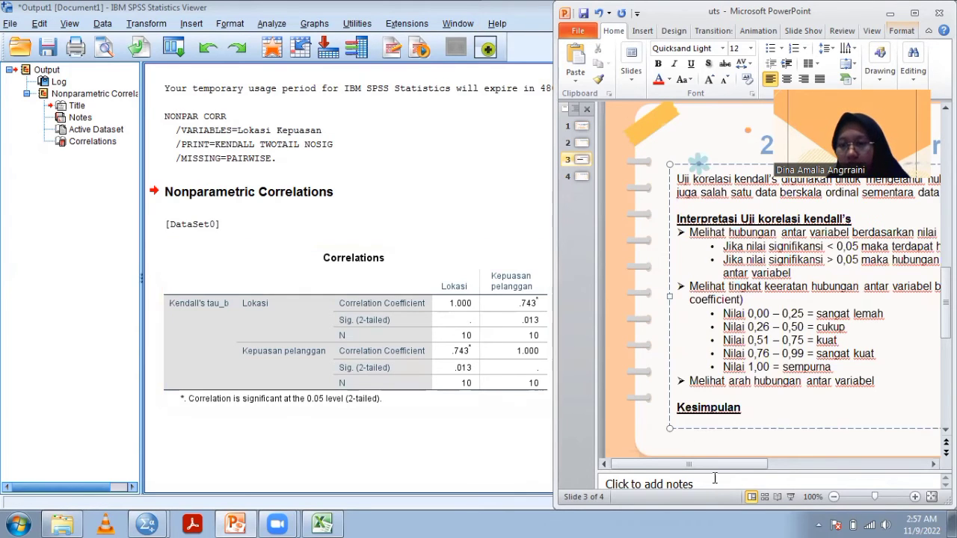
left_click_drag(755, 465, 779, 465)
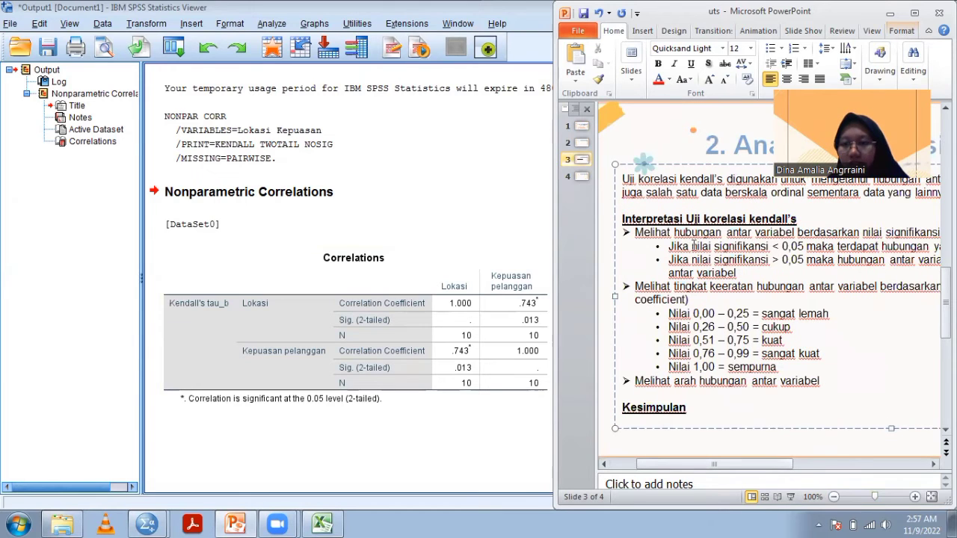
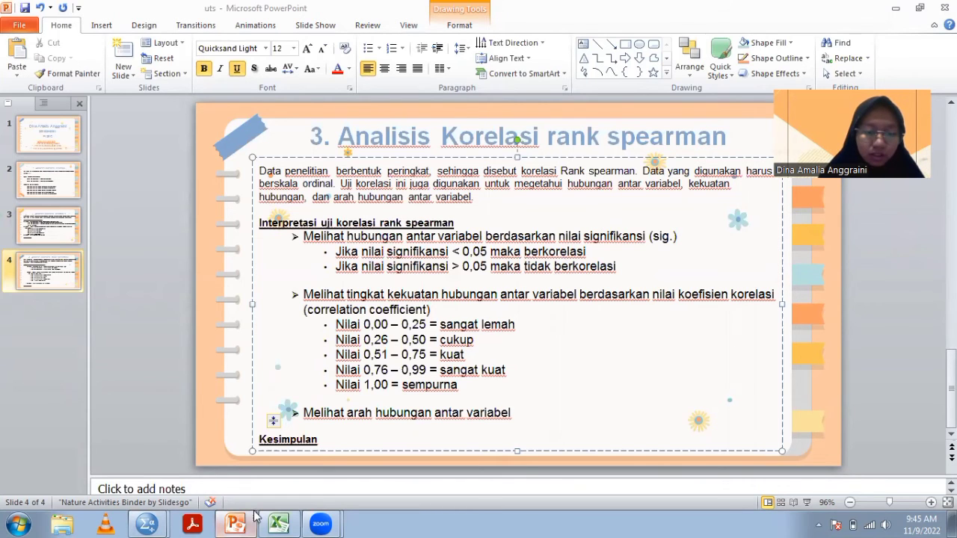
- Switch to the Korelasi Spearman workbook in Excel and copy the Skor (X) values in C2:C11
left_click(279, 524)
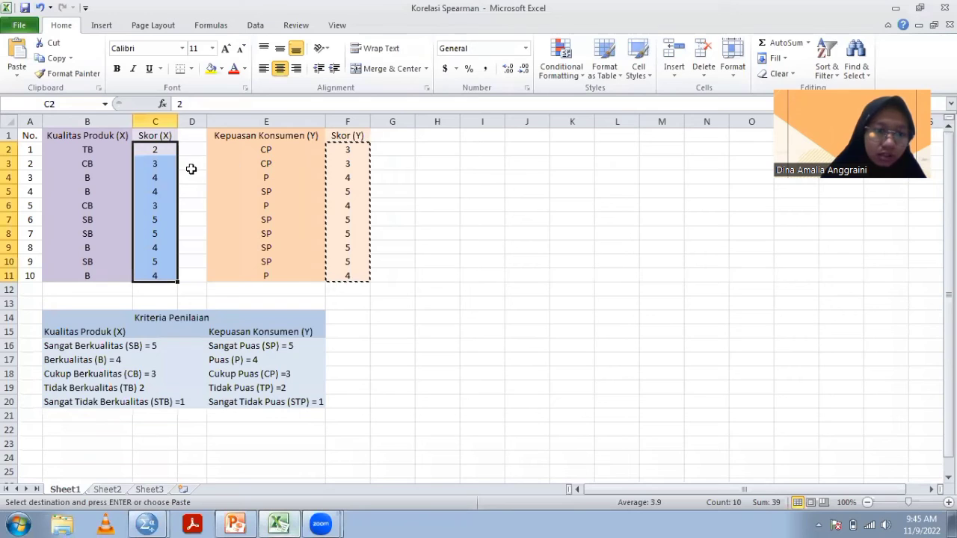
left_click(89, 136)
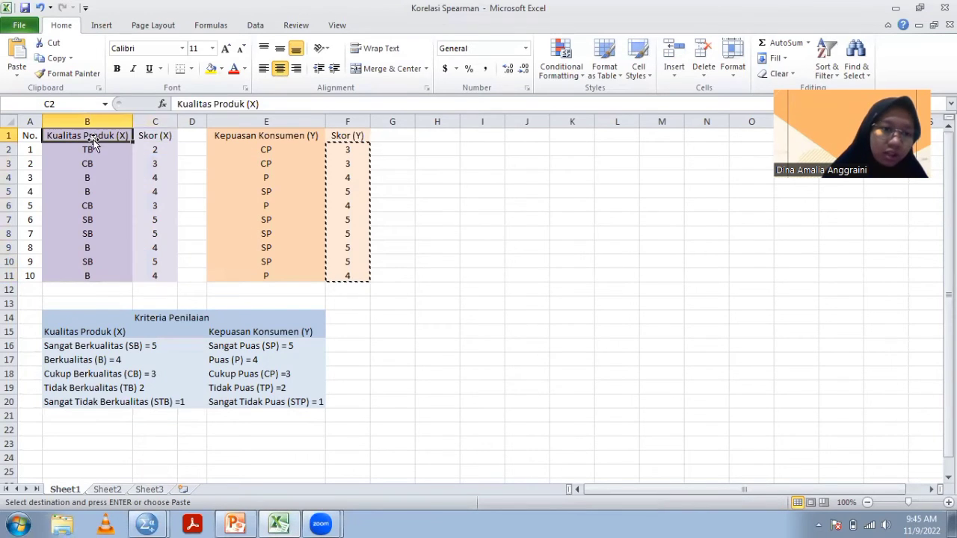
left_click(224, 137)
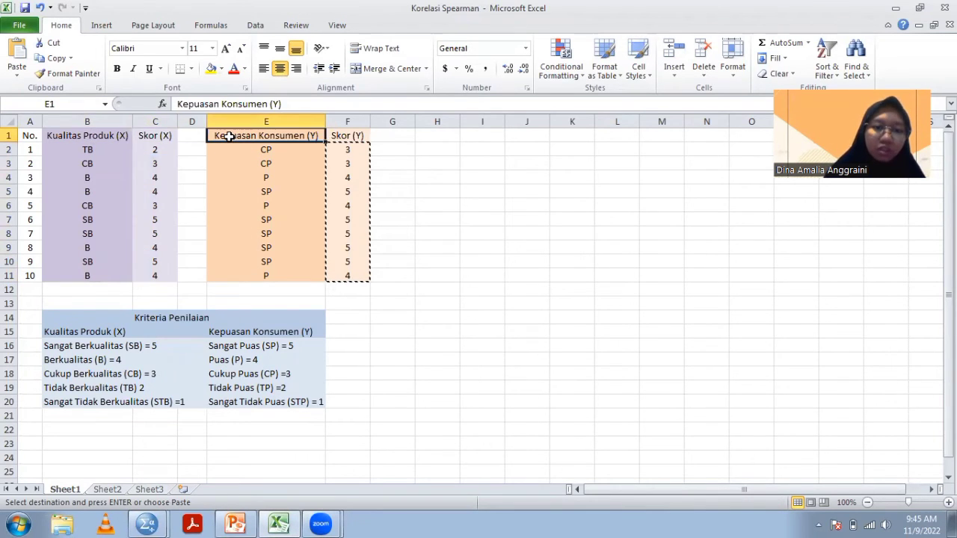
left_click(160, 150)
left_click_drag(165, 163, 202, 292)
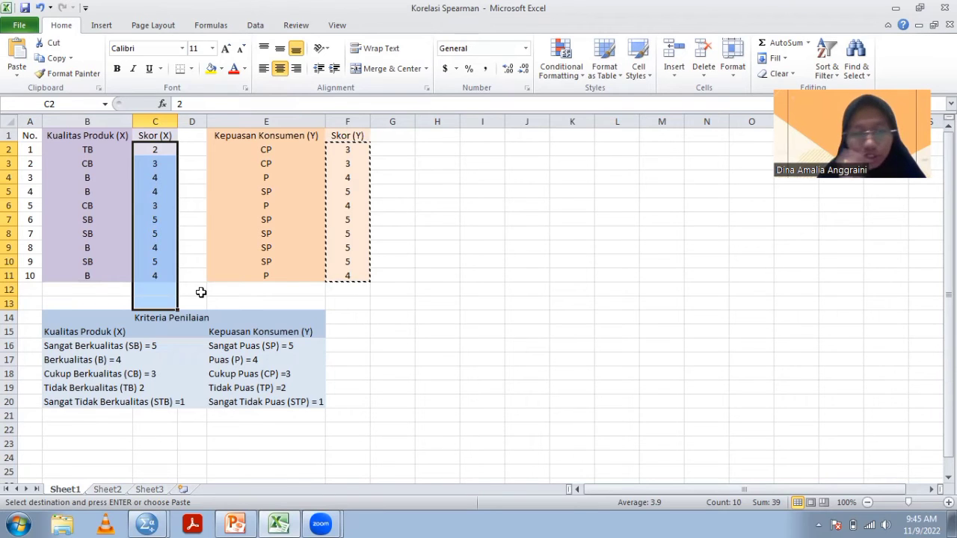
left_click(249, 248)
left_click_drag(160, 150, 166, 271)
key("ctrl+c")
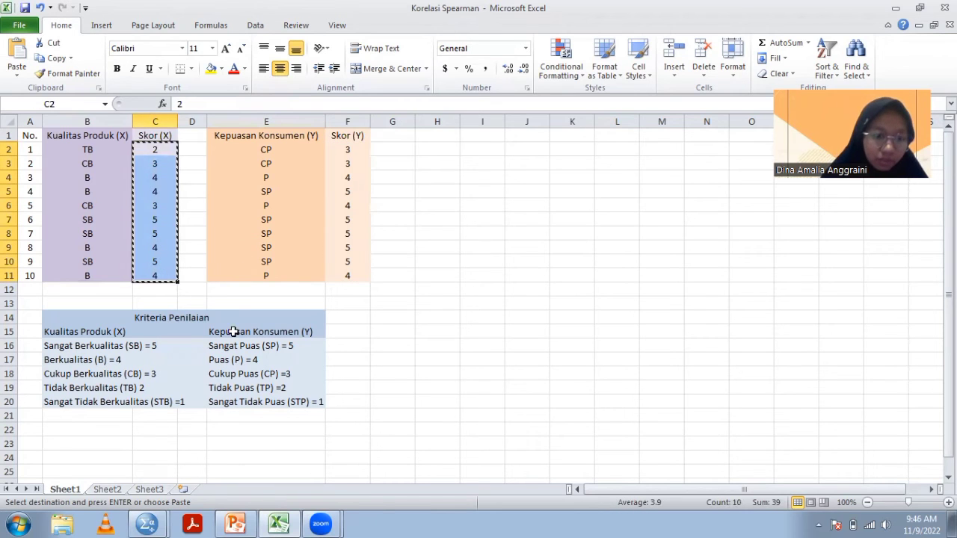
- Switch to the empty SPSS dataset and define two variables named X and Y
mouse_move(159, 522)
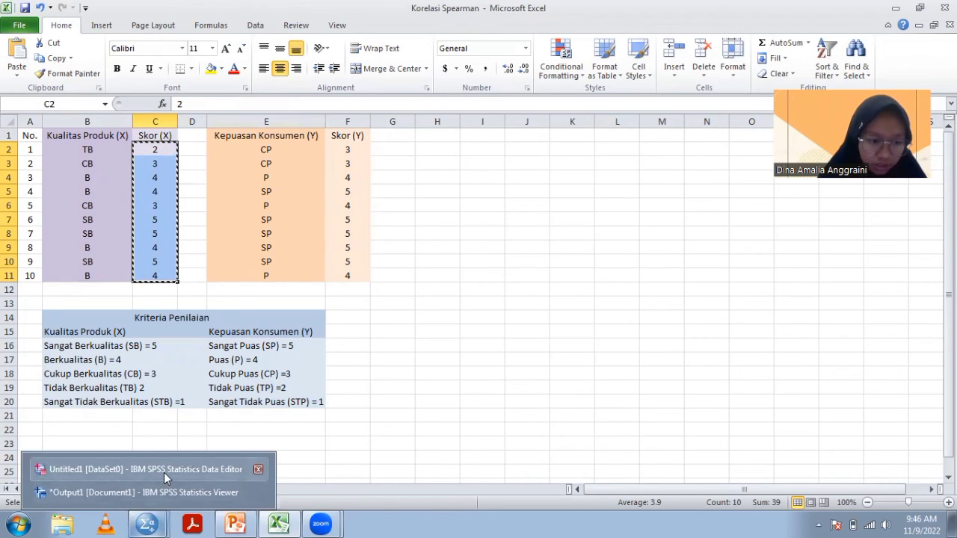
left_click(164, 469)
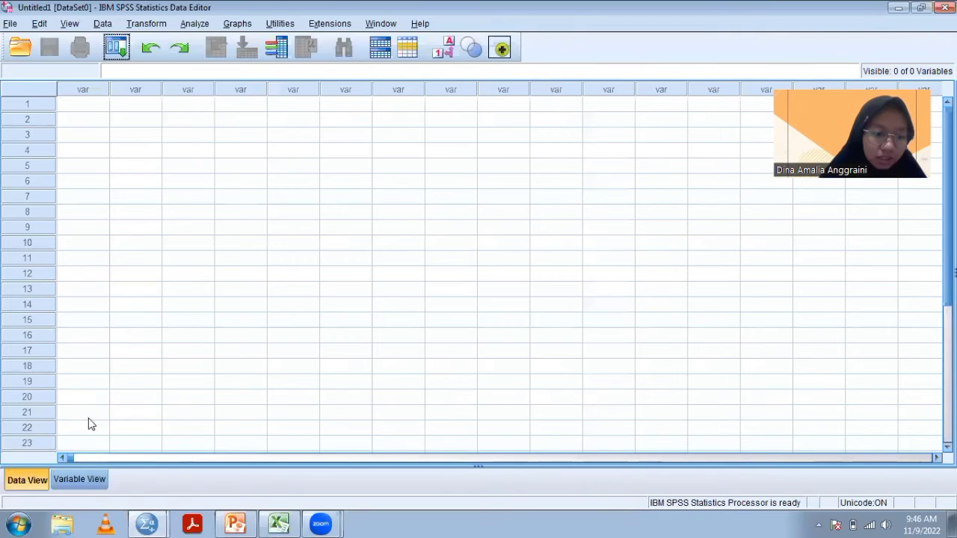
left_click(75, 481)
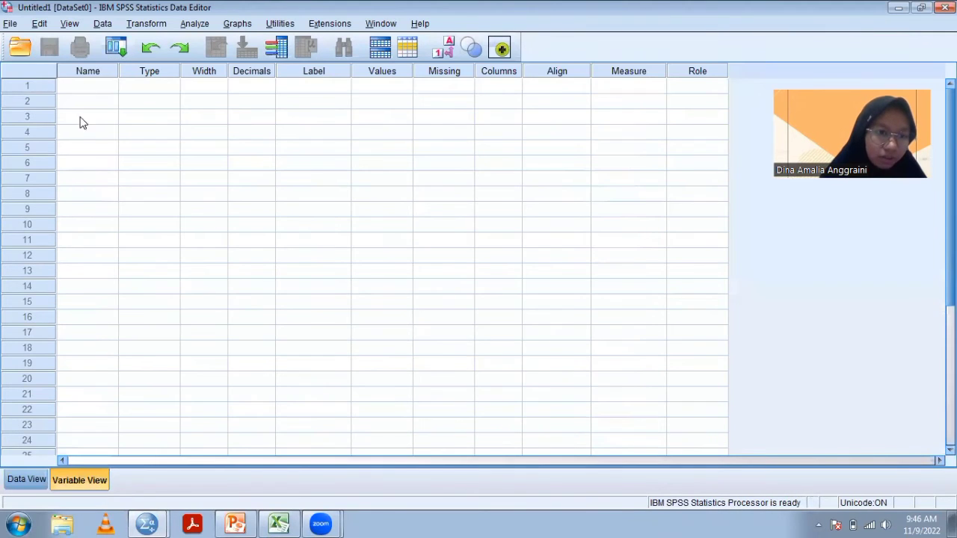
left_click(89, 88)
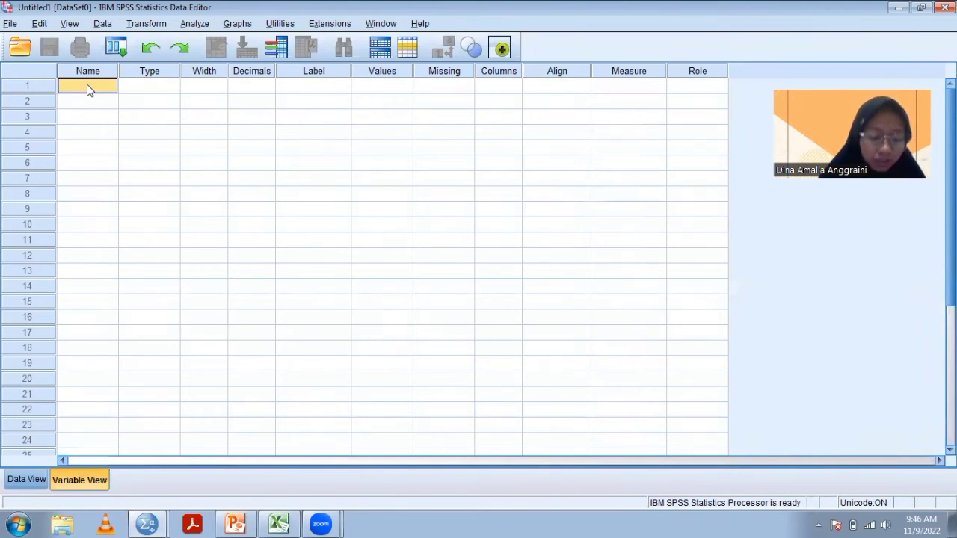
left_click(88, 86)
type("X")
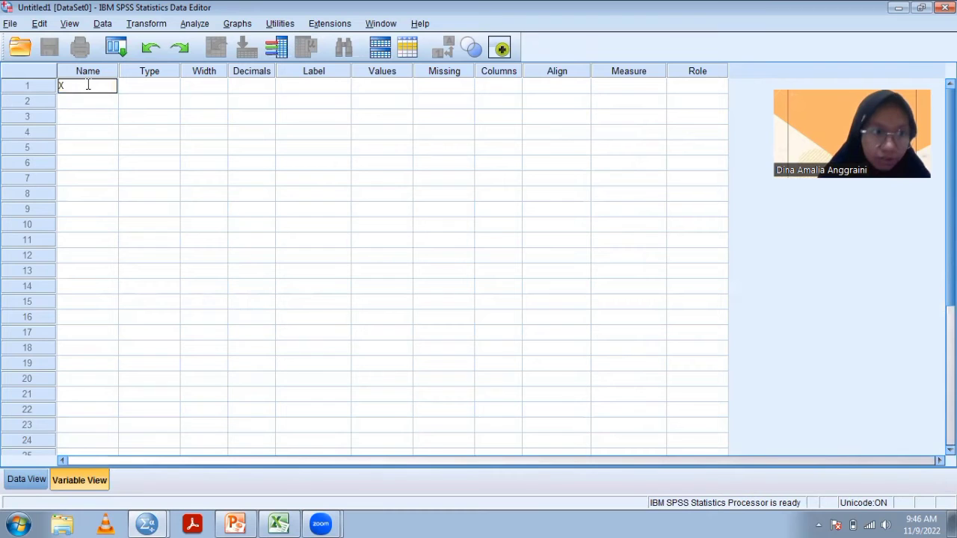
left_click(87, 100)
type("Y")
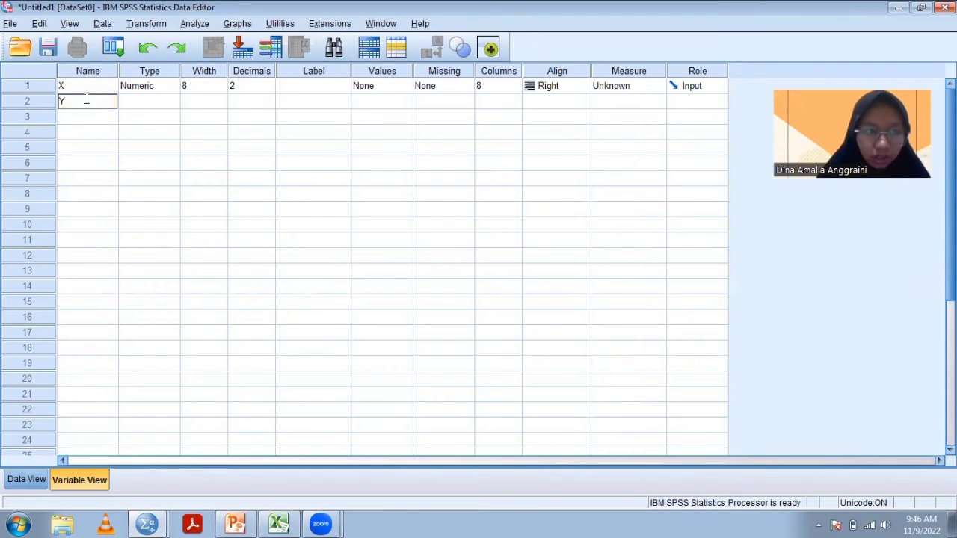
- Label variable X "Kualitas Produk" and variable Y "Kepuasan Konsumen"
left_click(299, 87)
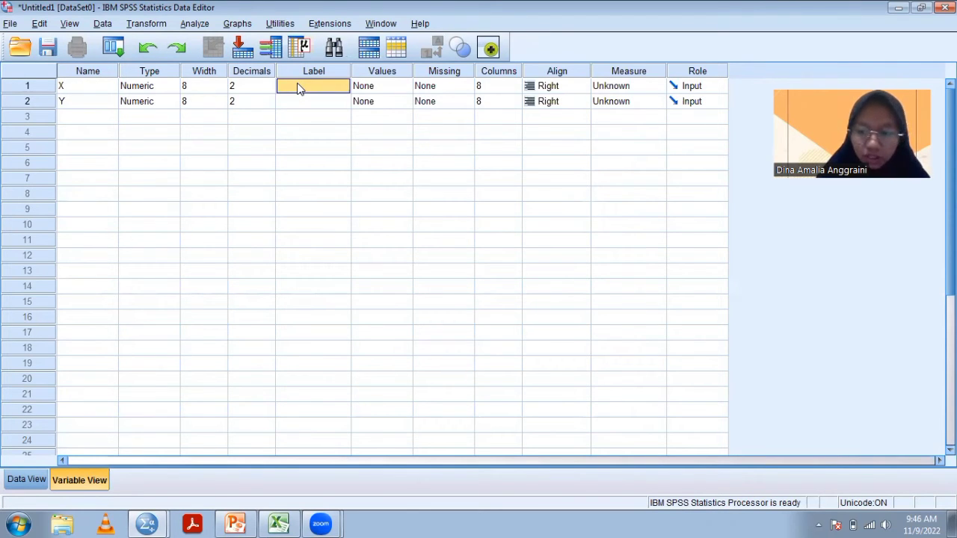
type("Kualitas Pr")
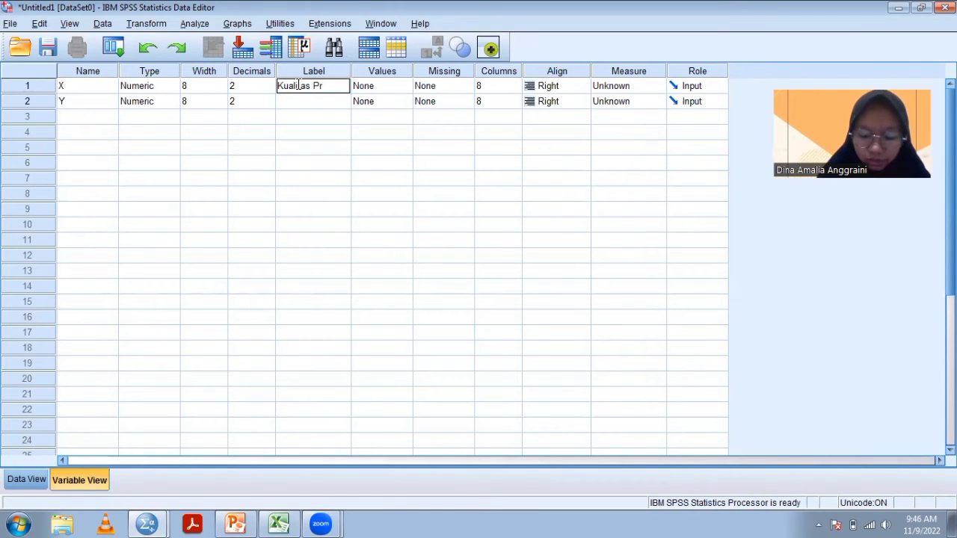
type("oduk")
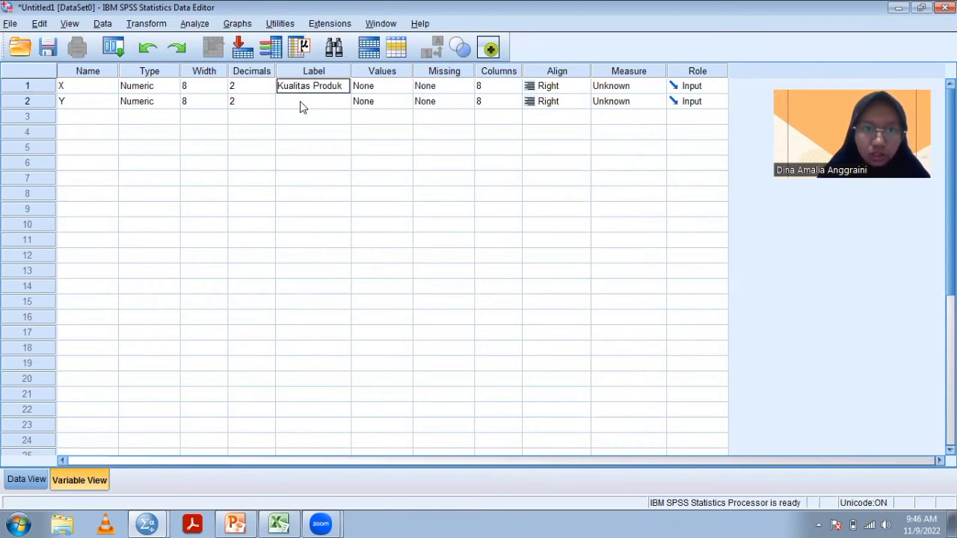
left_click(300, 101)
type("Kepuasa")
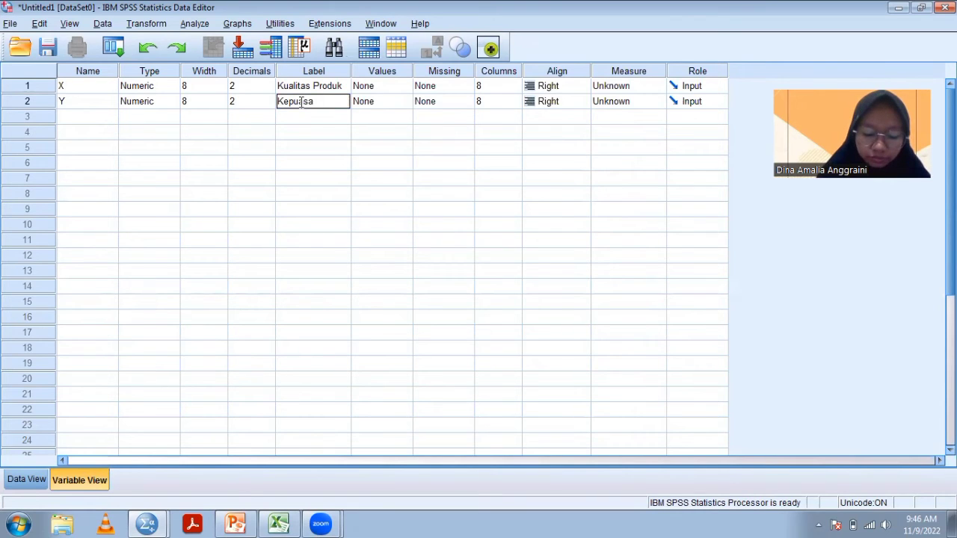
type("n Konsumen")
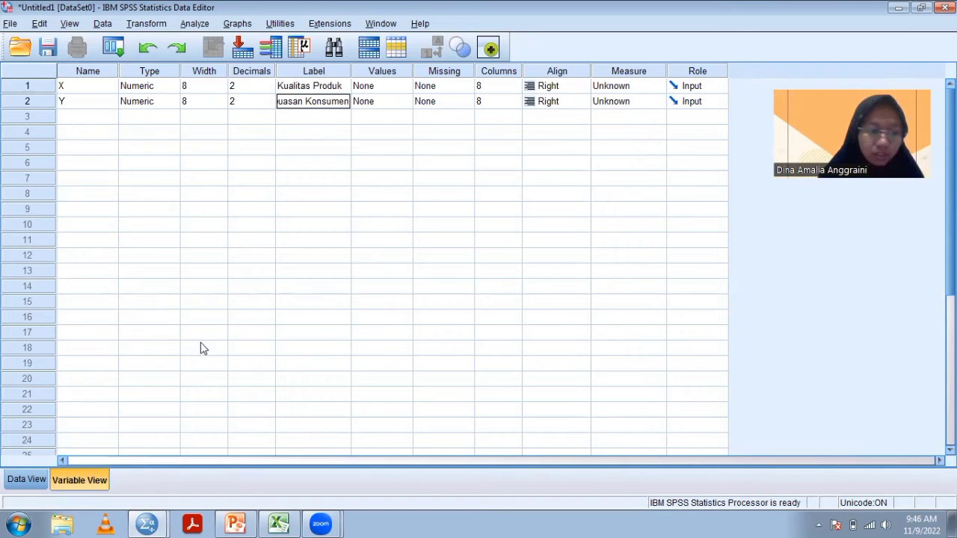
- Paste the copied Skor (X) values into variable X of the SPSS dataset, starting at row 1
left_click(24, 483)
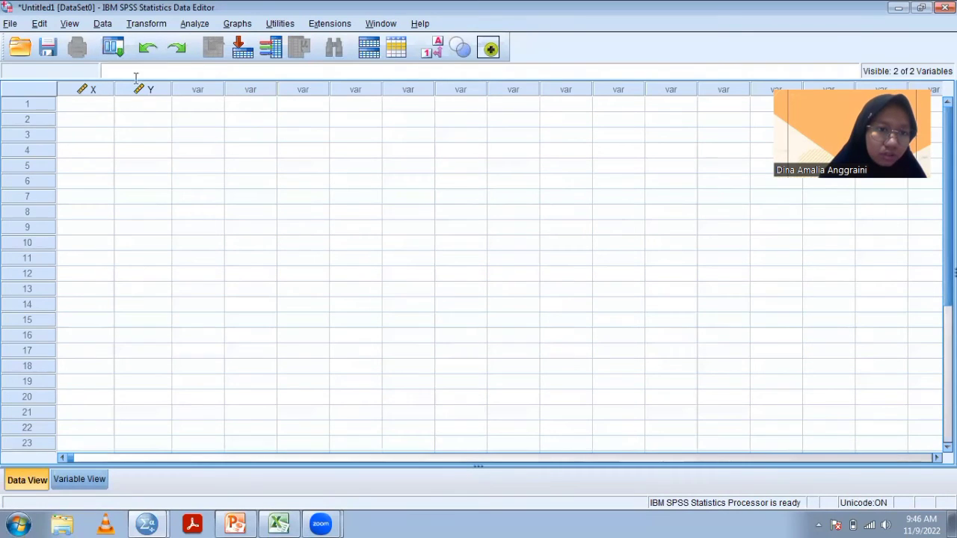
left_click(283, 524)
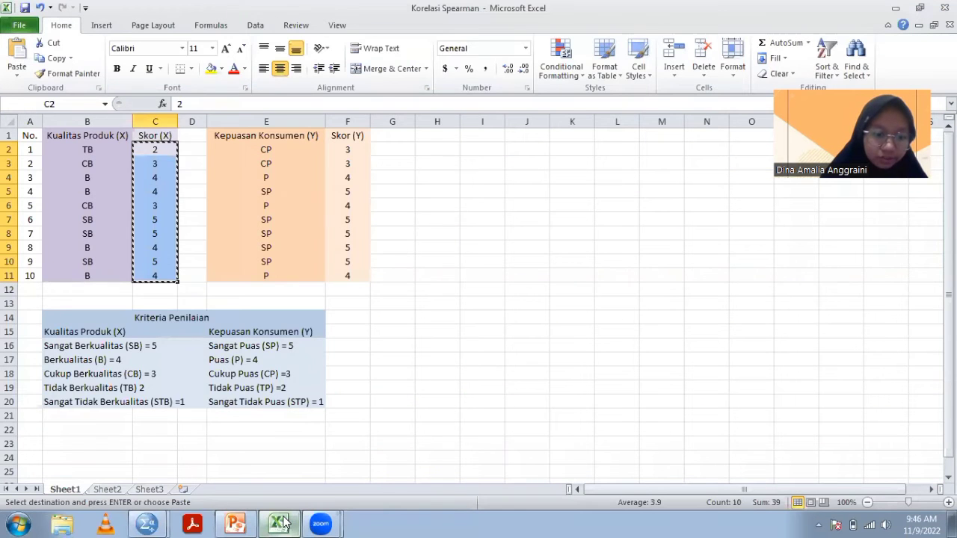
left_click(147, 523)
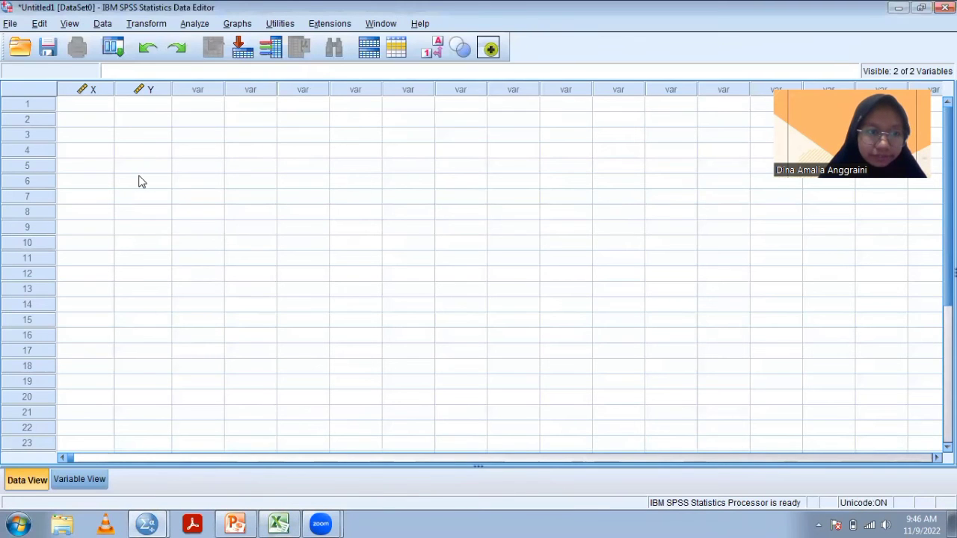
left_click(104, 105)
key("ctrl+v")
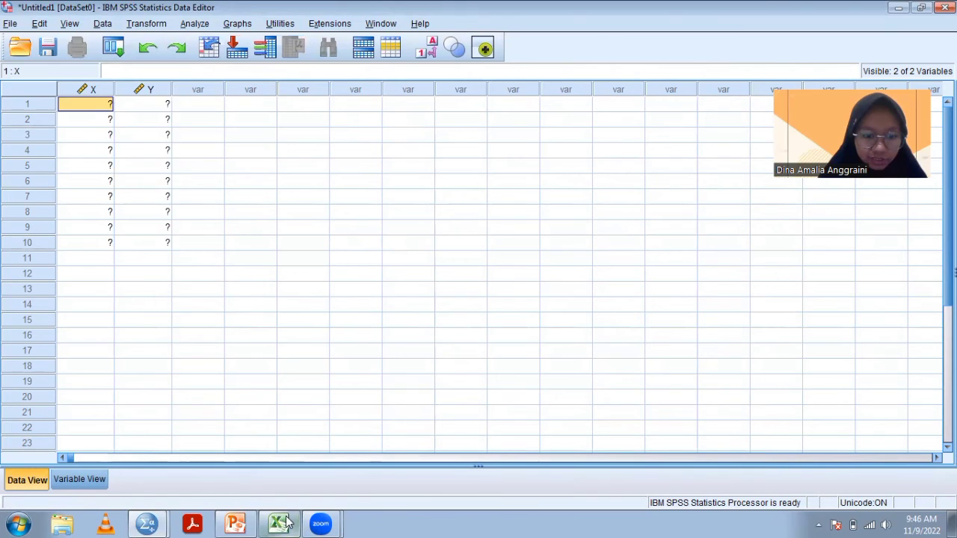
- Copy the Skor (Y) values in F2:F11 of the Excel workbook and paste them into variable Y in SPSS, starting at row 1
left_click(283, 523)
left_click_drag(335, 153, 342, 274)
key("ctrl+c")
left_click(277, 523)
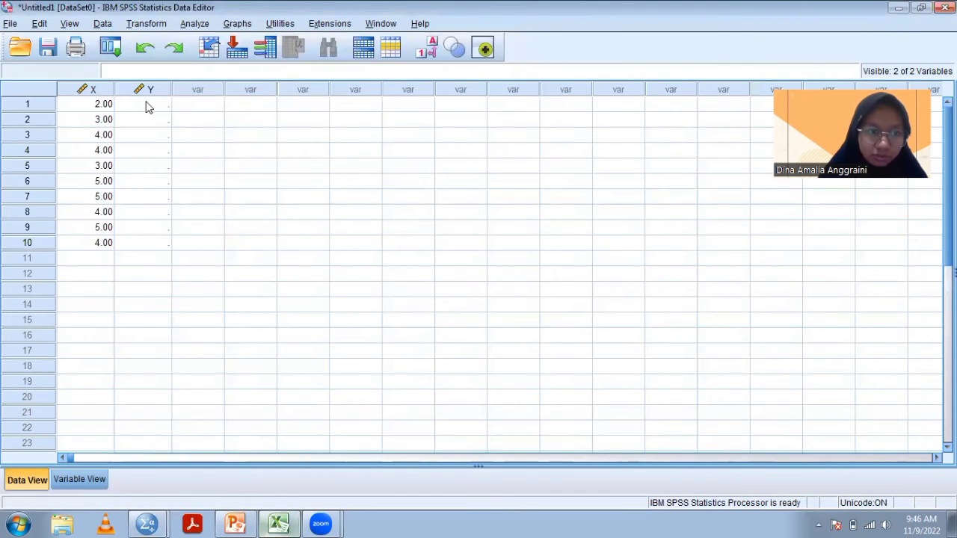
key("ctrl+v")
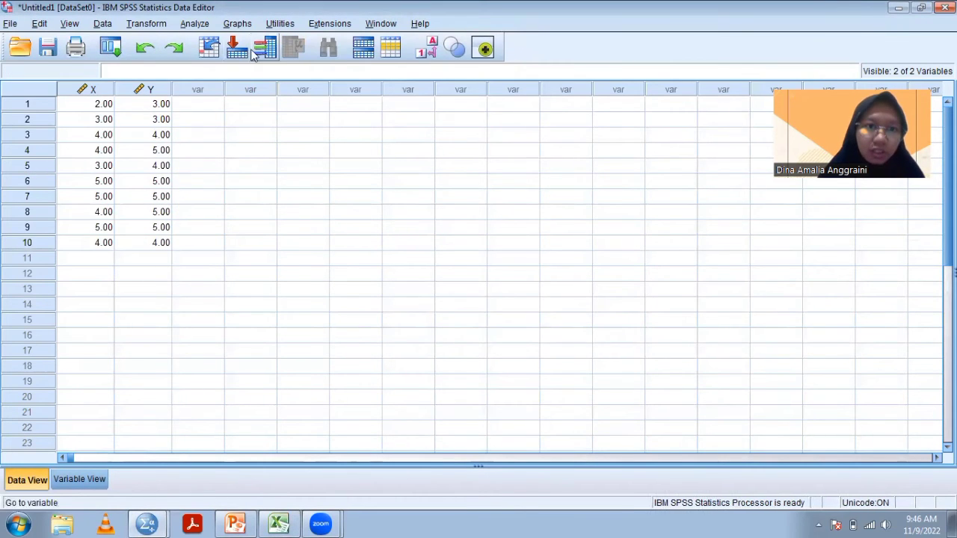
- Start a Bivariate Correlations analysis with Kualitas Produk [X] and Kepuasan Konsumen [Y] as its variables
left_click(189, 27)
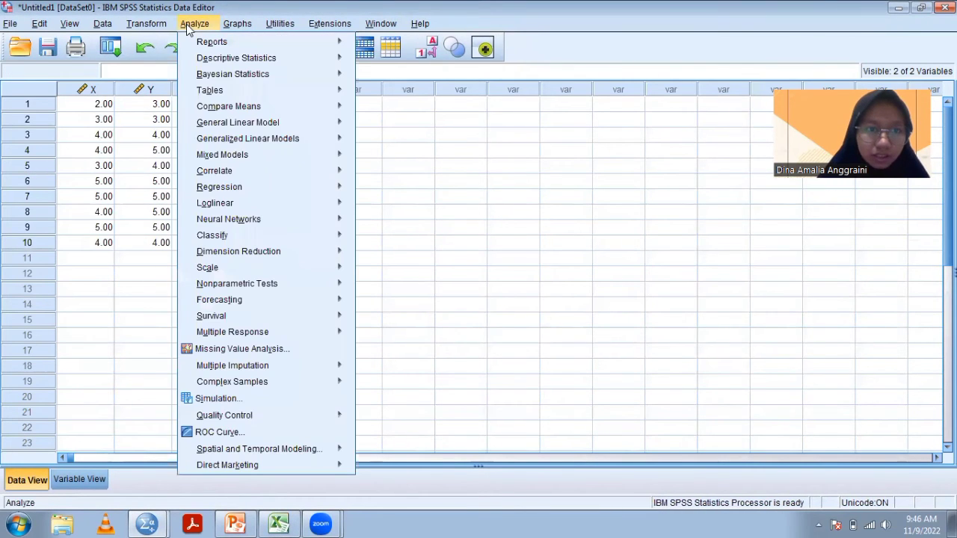
mouse_move(229, 177)
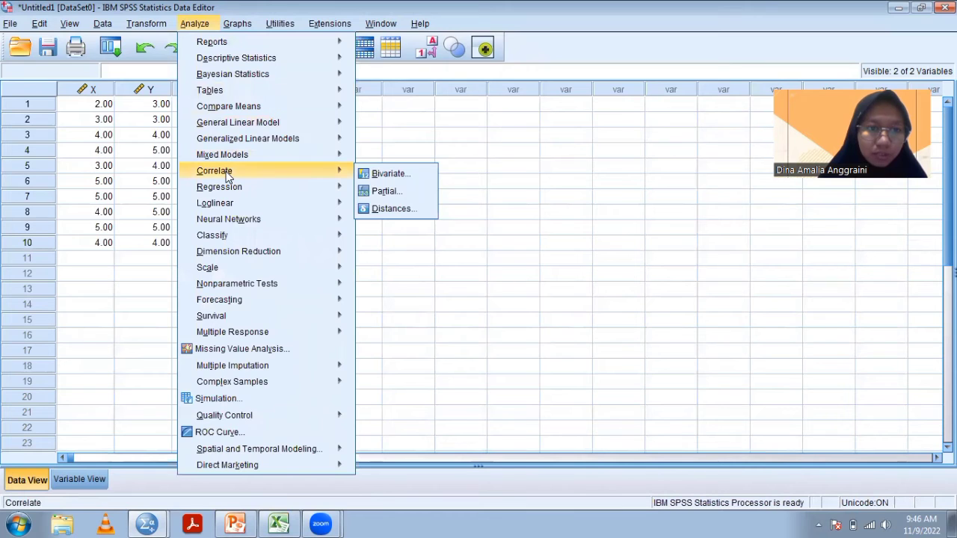
left_click(367, 179)
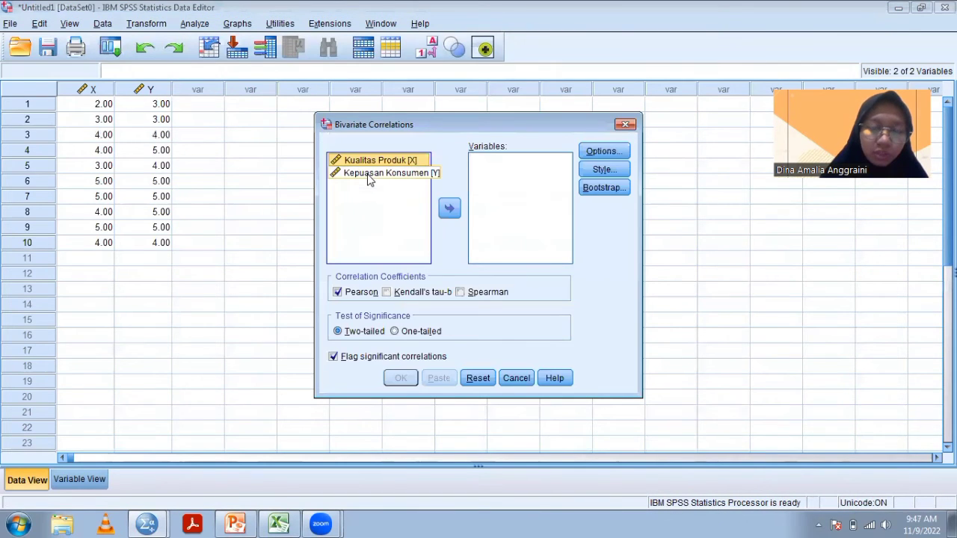
left_click(369, 175, "shift")
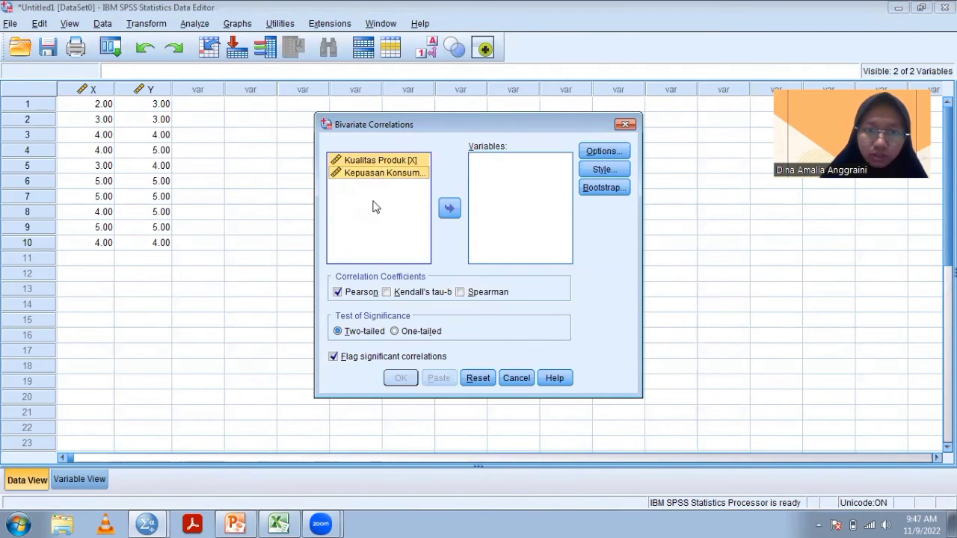
left_click(449, 208)
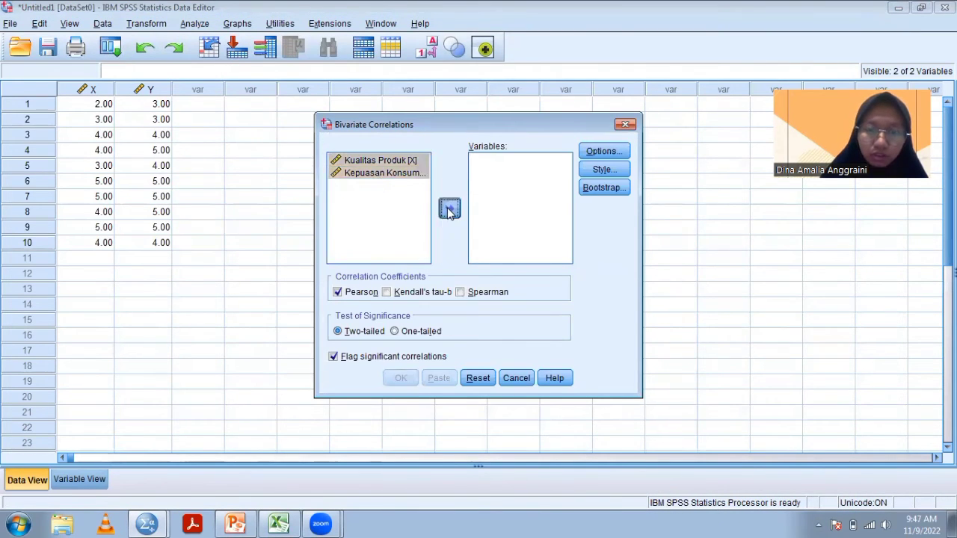
- Select Spearman instead of Pearson as the correlation coefficient and run the analysis
left_click(459, 294)
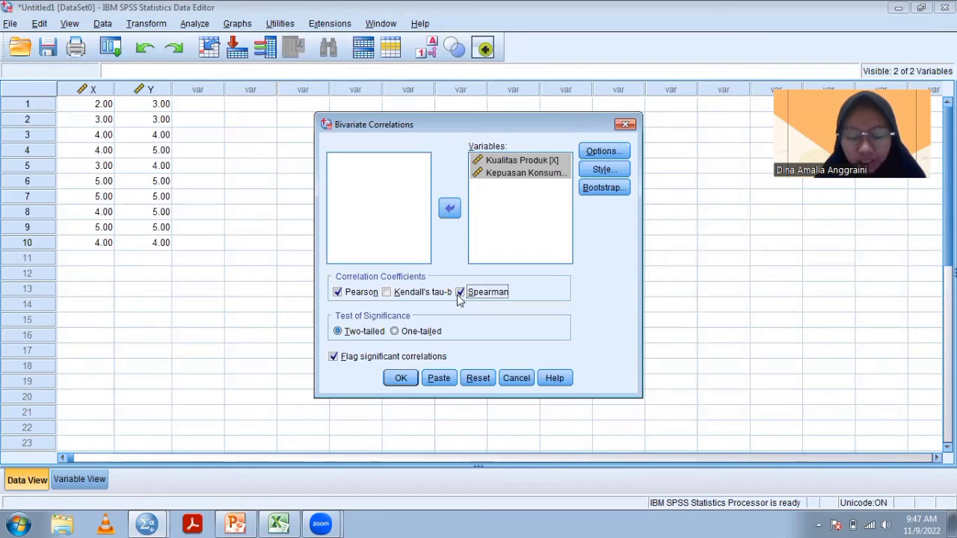
left_click(338, 293)
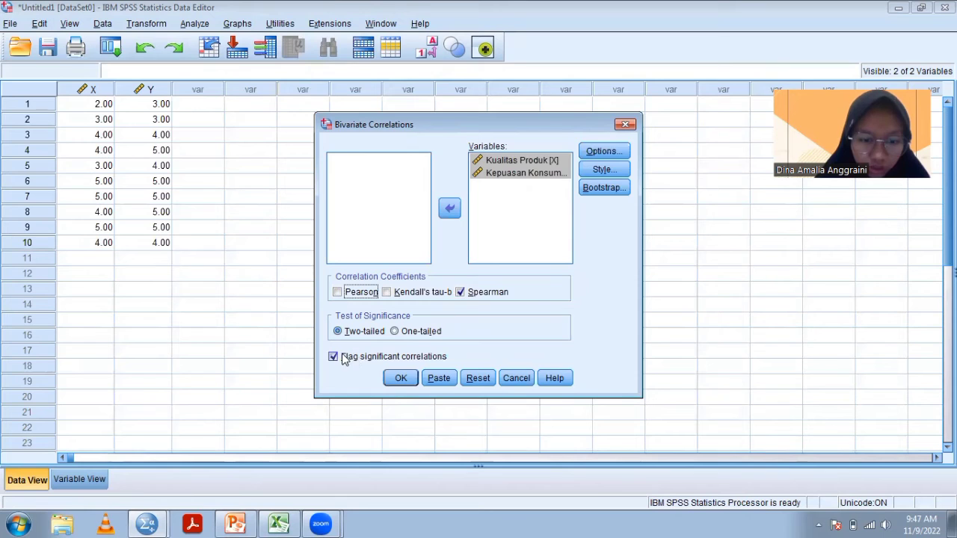
left_click(401, 378)
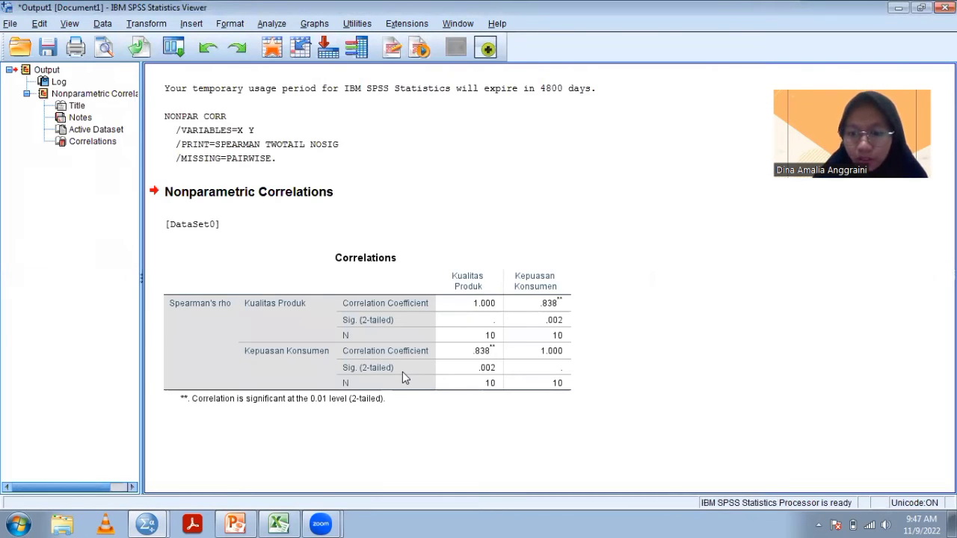
- Show the PowerPoint slide on rank Spearman correlation beside the SPSS output, with the Correlations table and the slide's criteria both in view
left_click(235, 523)
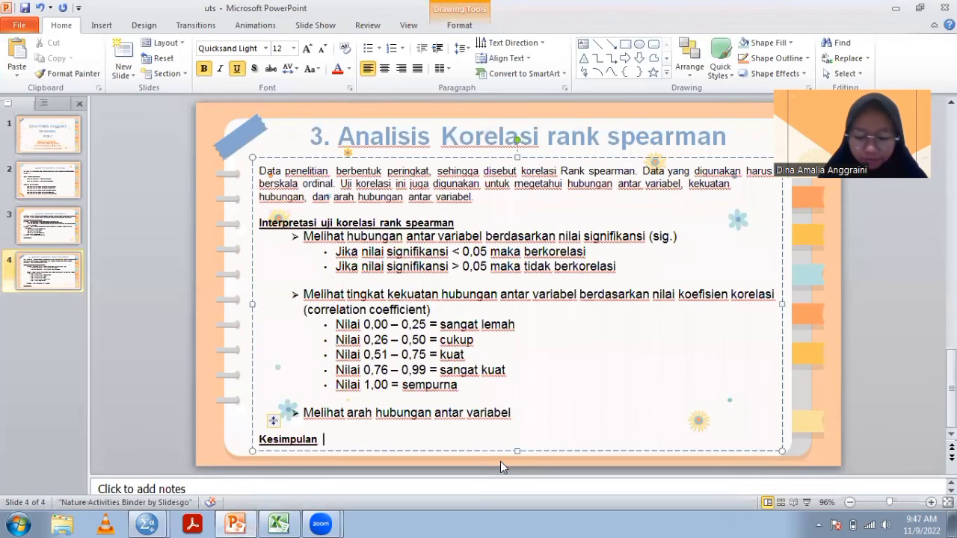
key("super+Right")
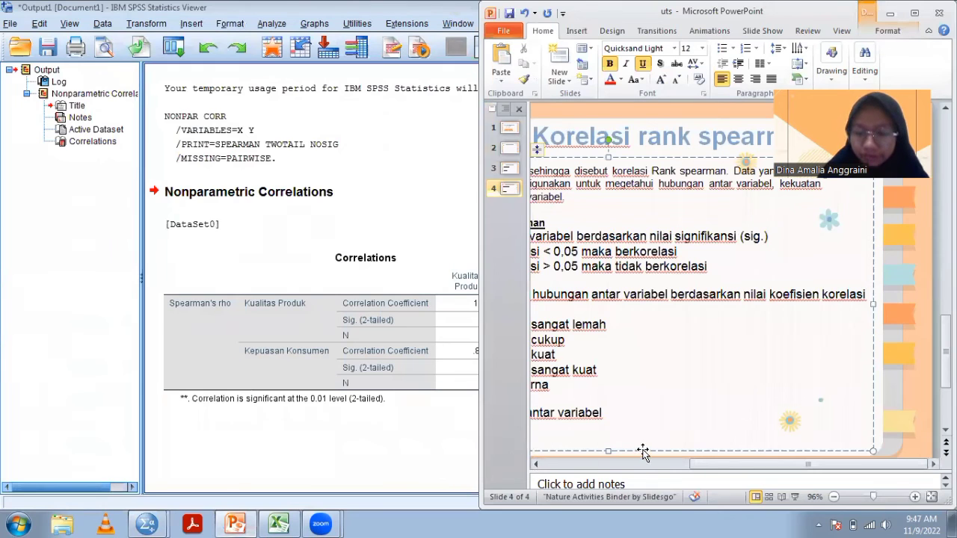
left_click_drag(737, 469, 603, 473)
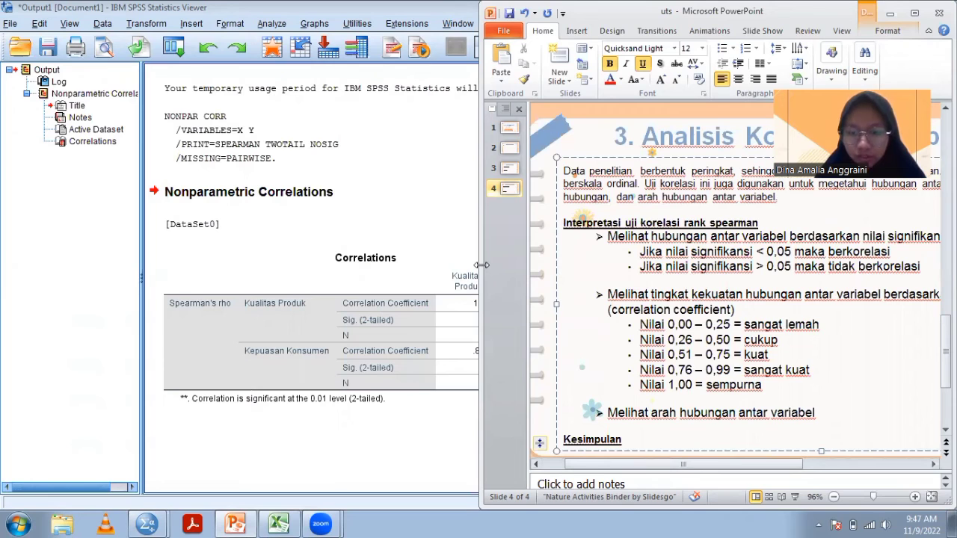
left_click_drag(482, 265, 575, 266)
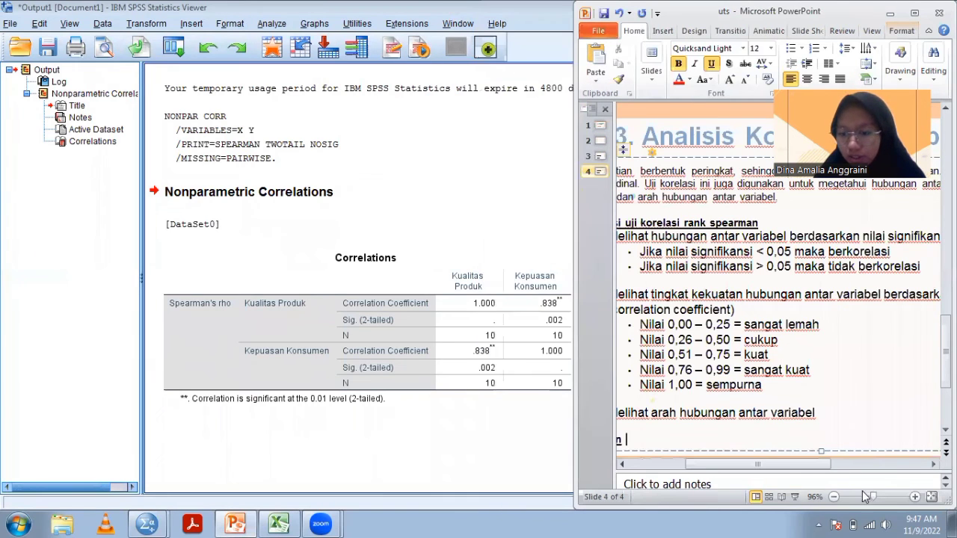
left_click(868, 497)
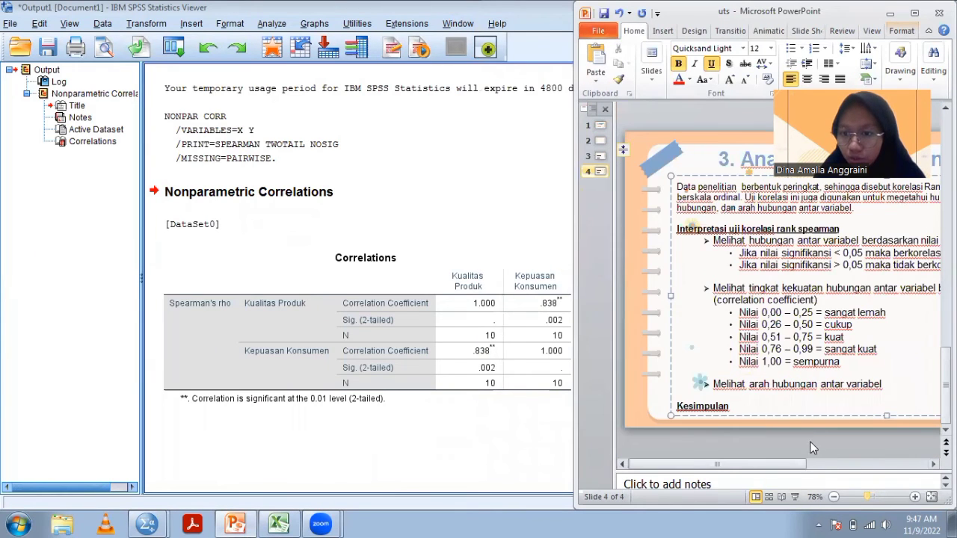
left_click_drag(791, 464, 810, 469)
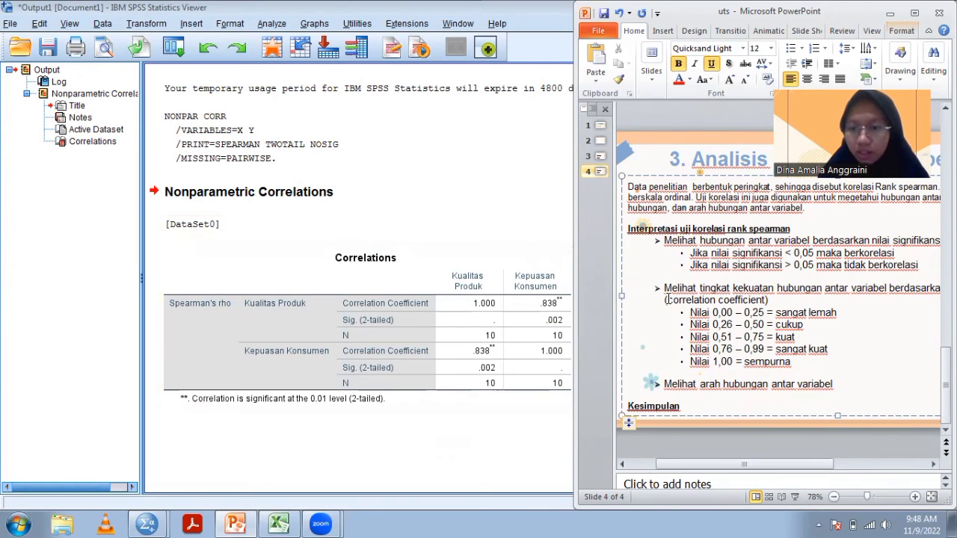
- Compare the Spearman Correlations table with the slide's criteria for significance, strength (Nilai 0,76 – 0,99 = sangat kuat) and direction of the relationship
left_click(794, 296)
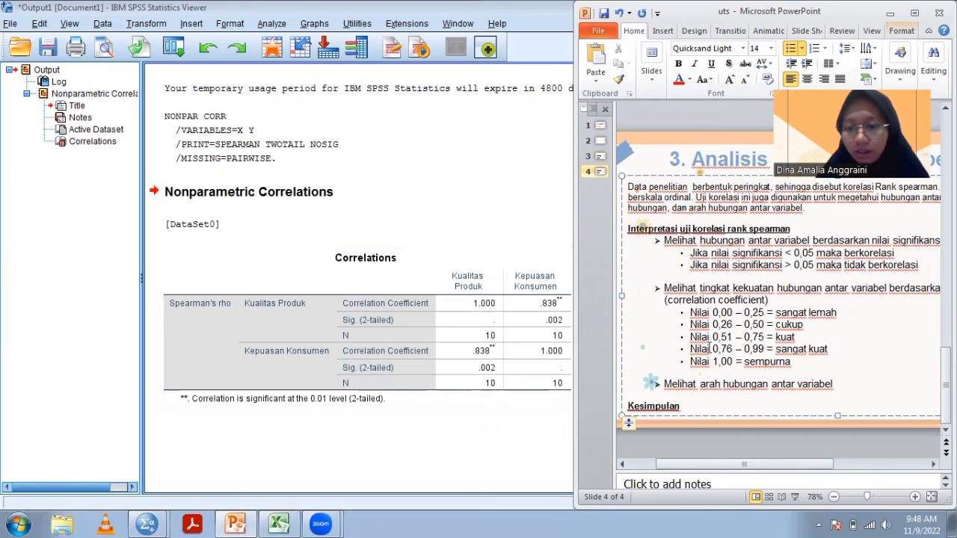
left_click_drag(690, 349, 810, 351)
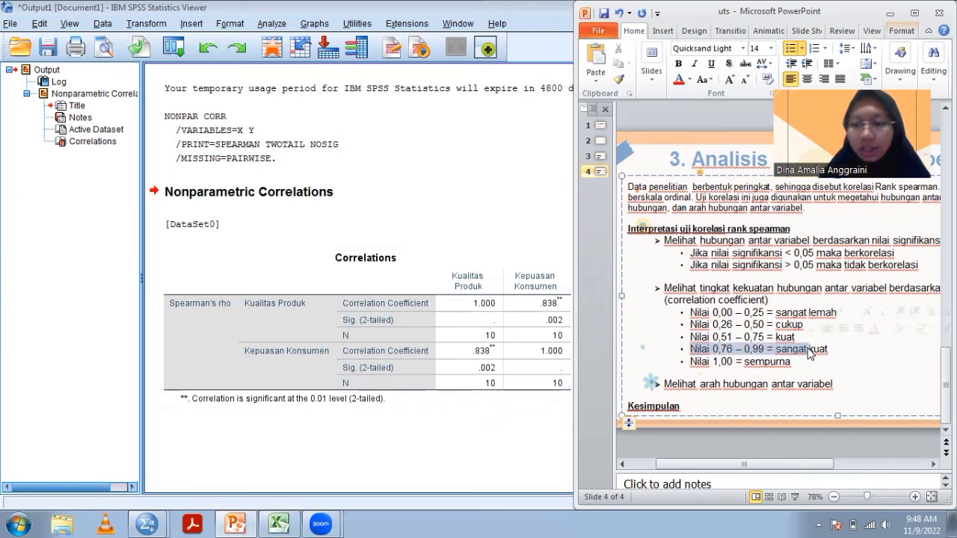
left_click(724, 385)
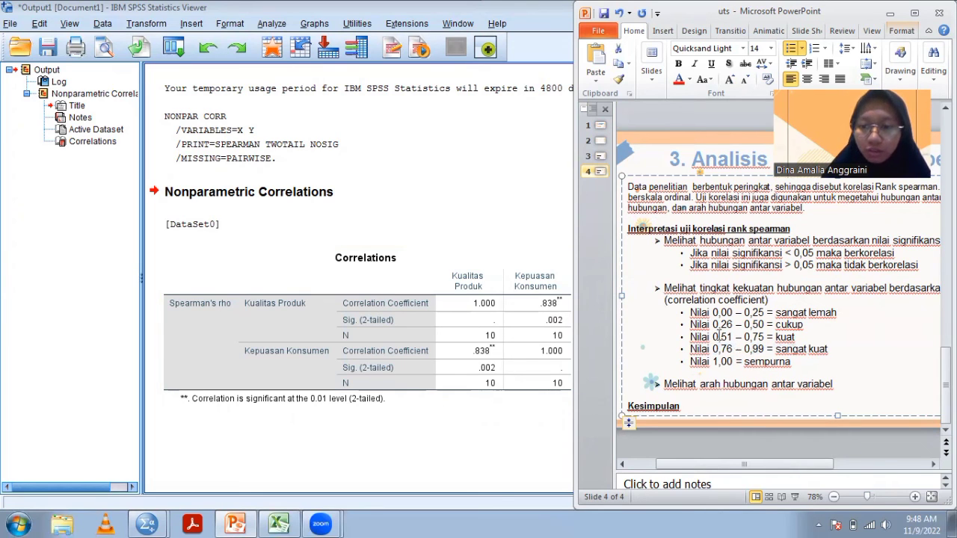
left_click(430, 283)
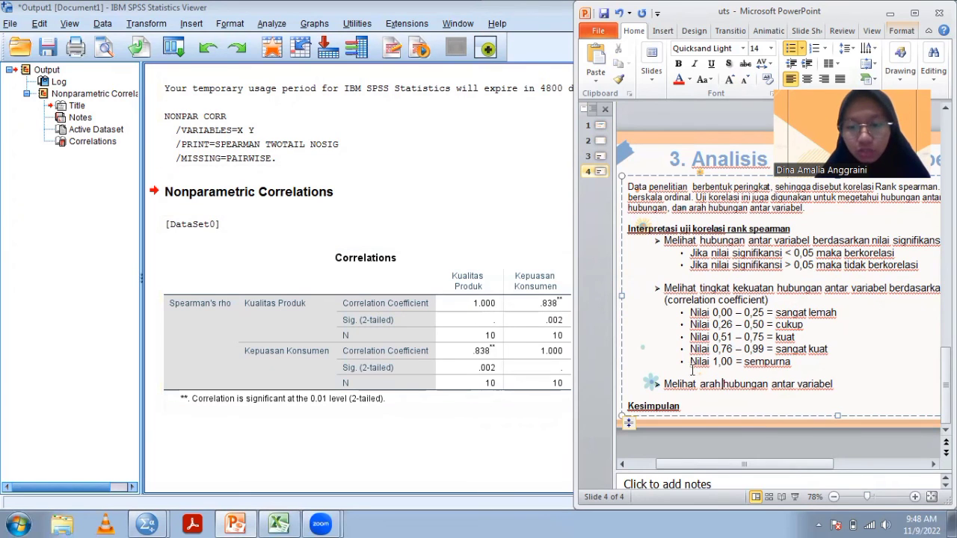
left_click_drag(664, 385, 818, 402)
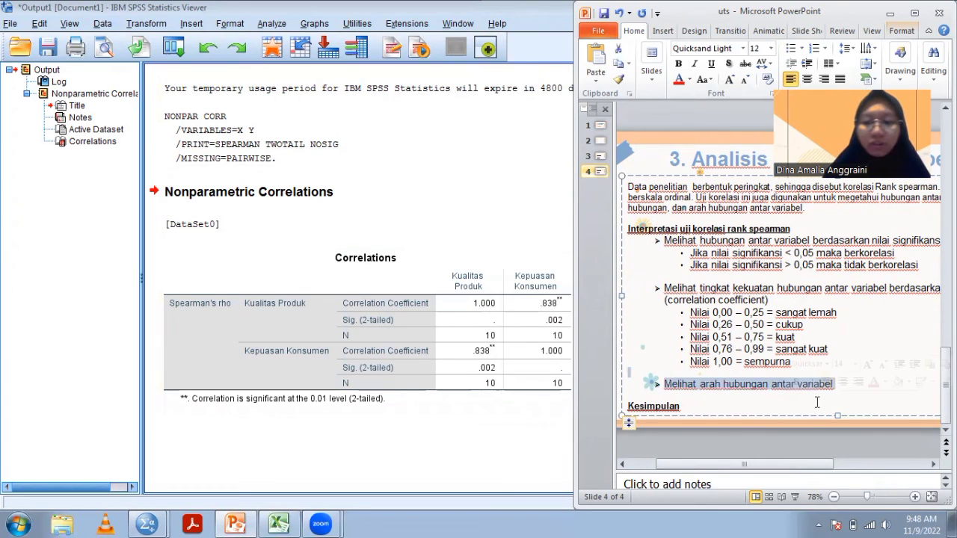
left_click(722, 324)
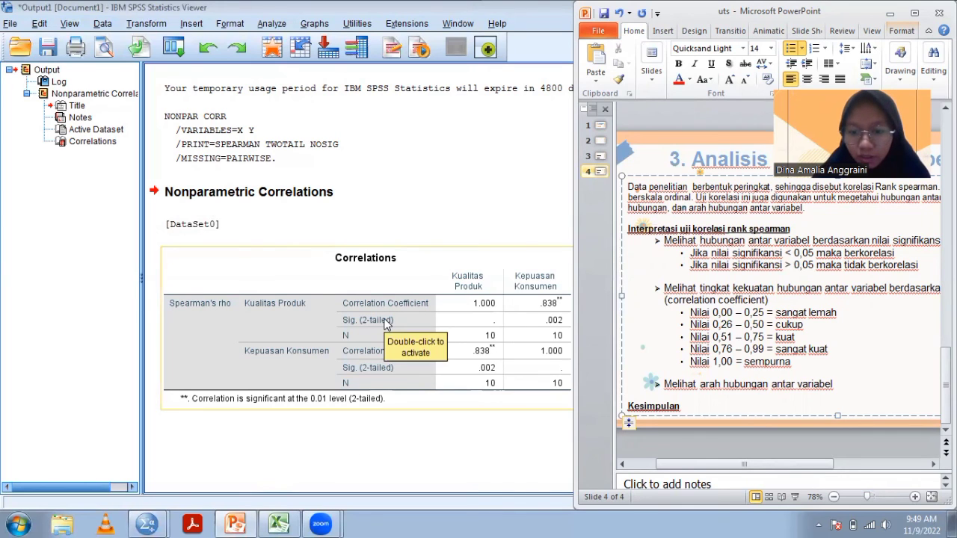
left_click(439, 427)
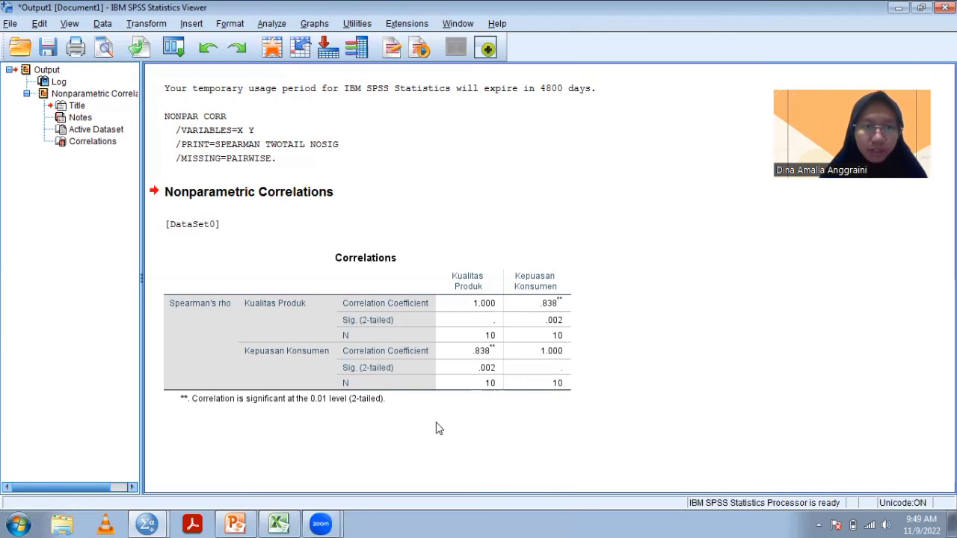
- Switch back to PowerPoint, maximize its window and show the title slide listing the three correlation analyses
left_click(235, 524)
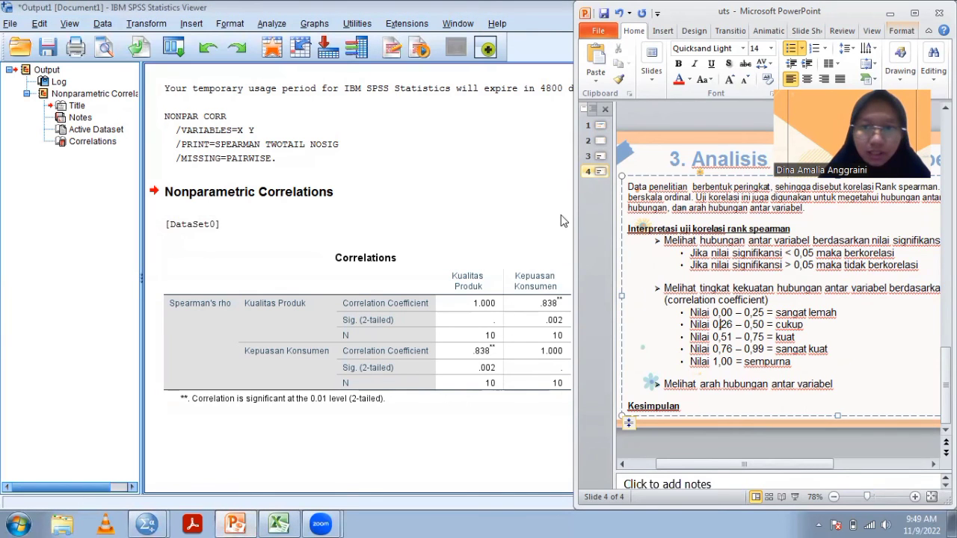
left_click(914, 12)
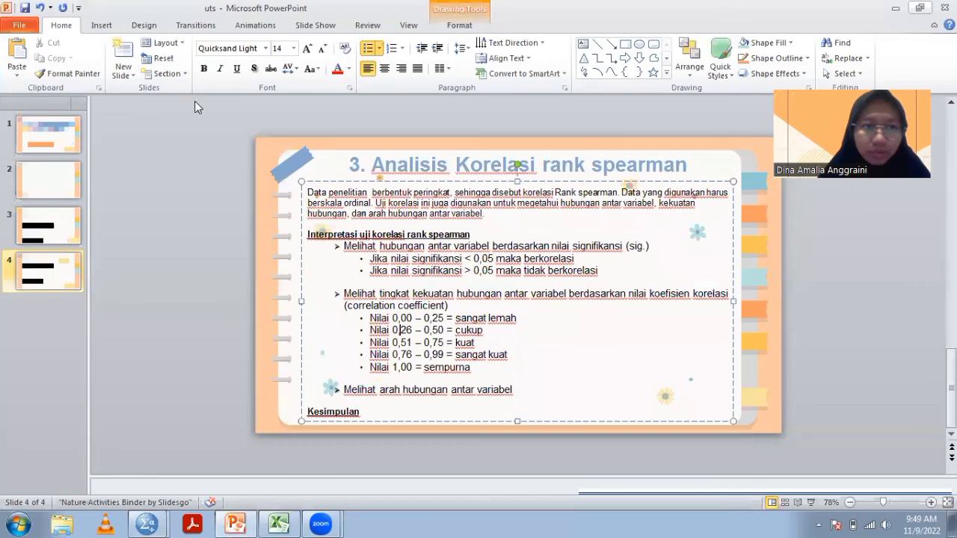
left_click(69, 135)
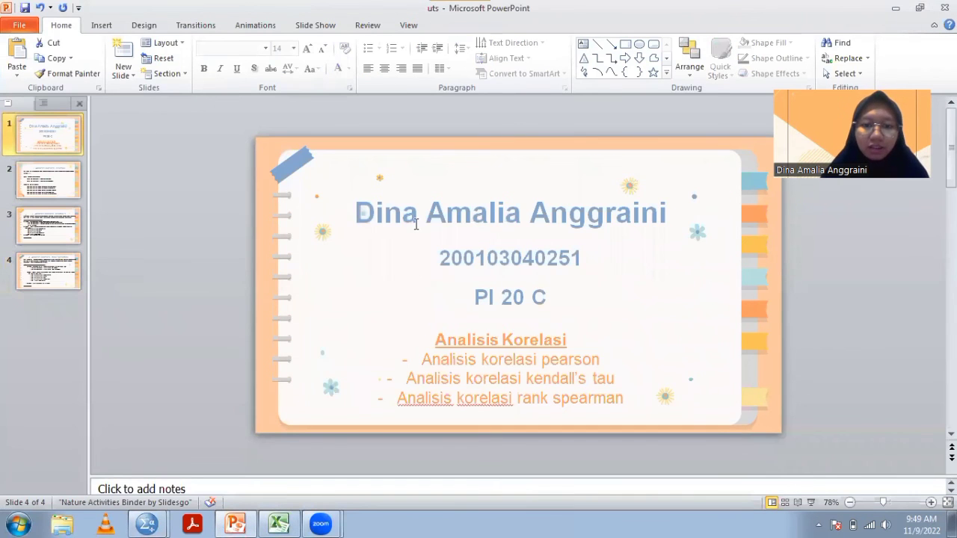